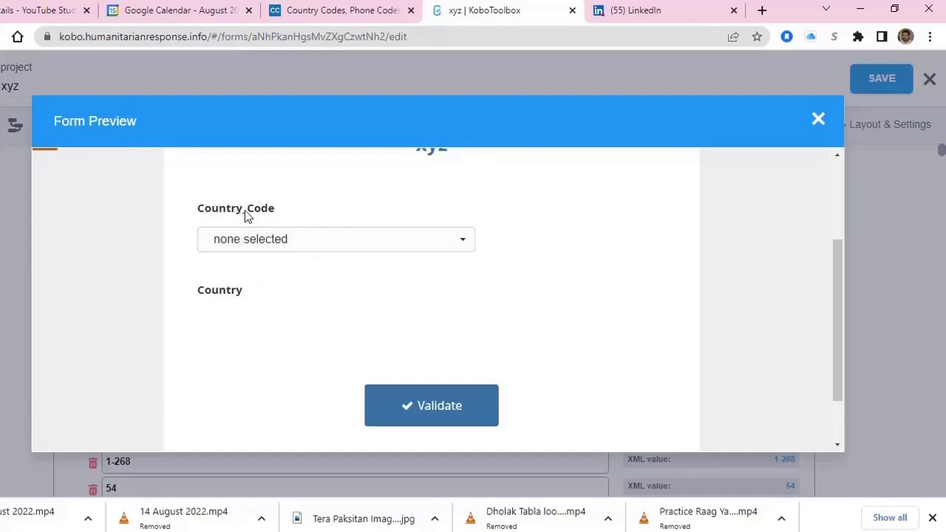
# Step: In the xyz form preview, pick Country_Code 213 and confirm Country shows Algeria
pyautogui.click(274, 246)
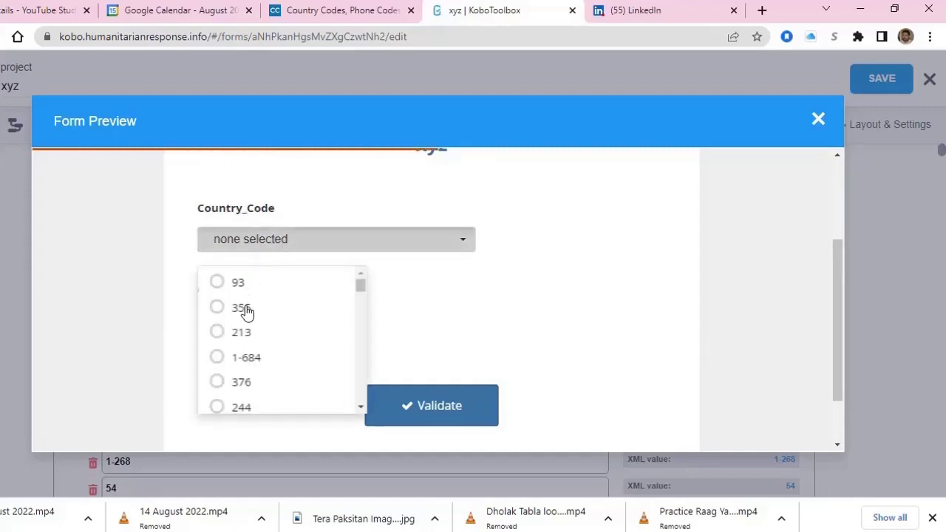
pyautogui.click(233, 332)
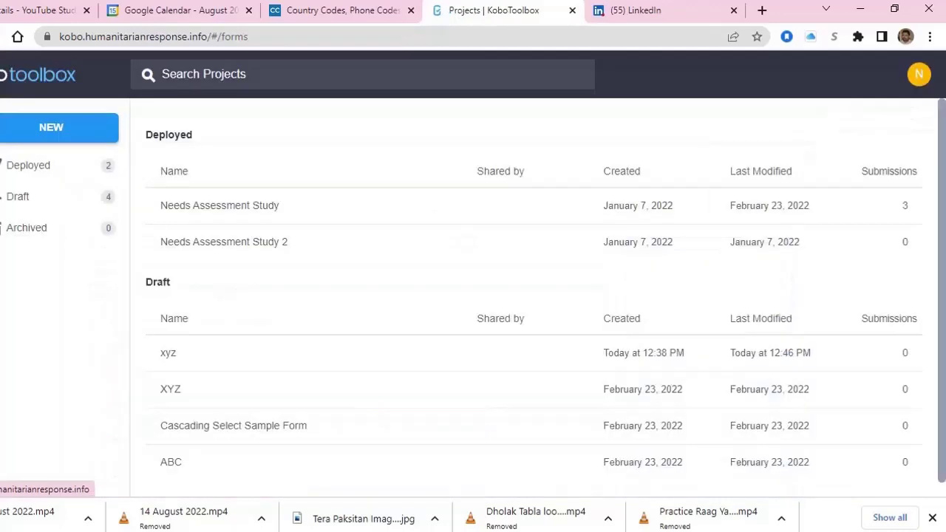
# Step: Create a blank project named ABC from scratch, then bring the Cascading Select KOBO workbook forward
pyautogui.click(63, 135)
pyautogui.click(359, 285)
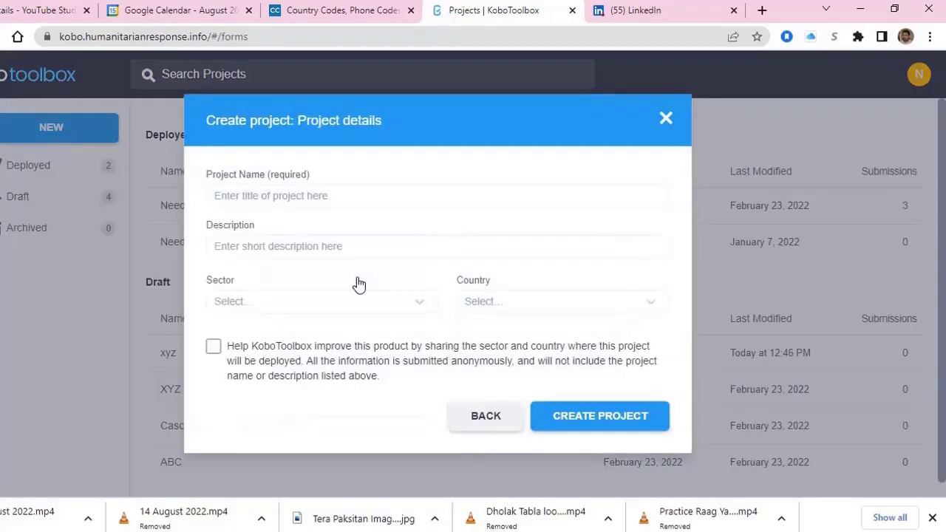
pyautogui.click(284, 189)
pyautogui.write('ABC')
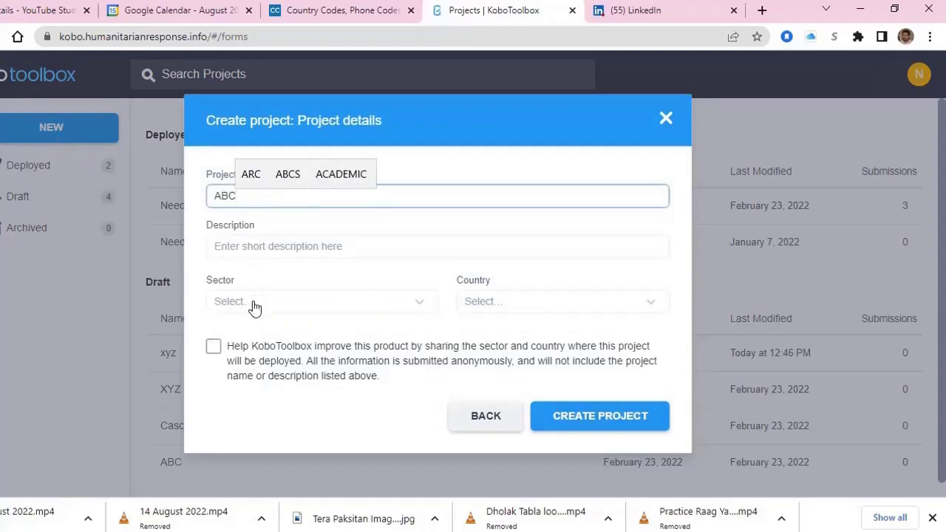
pyautogui.click(584, 423)
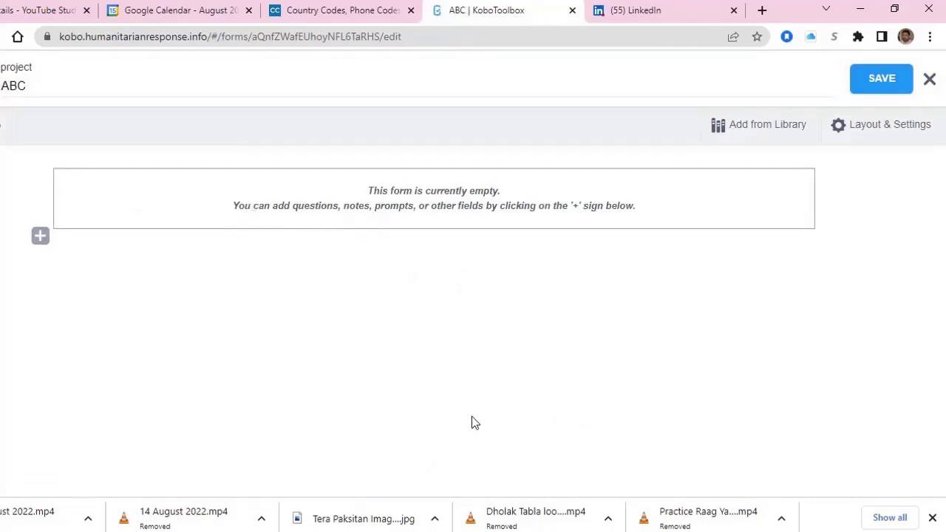
pyautogui.moveTo(348, 531)
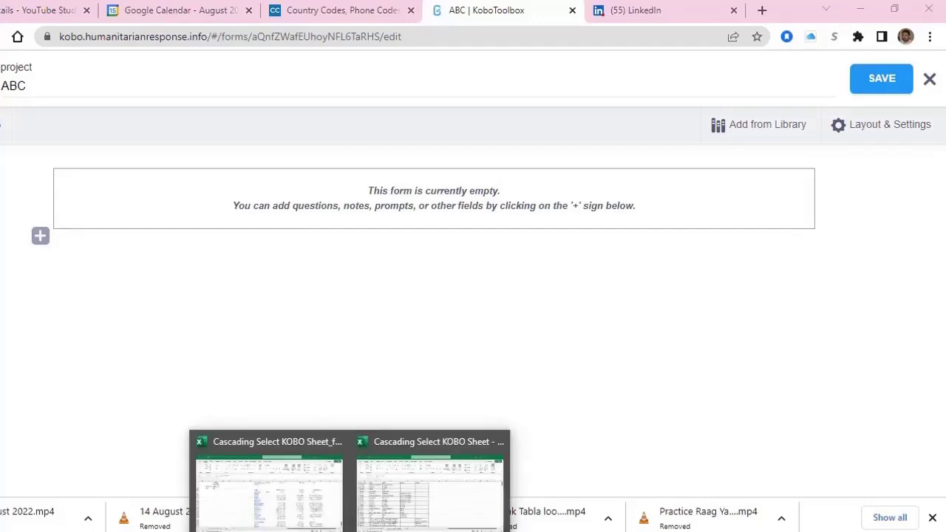
pyautogui.click(285, 480)
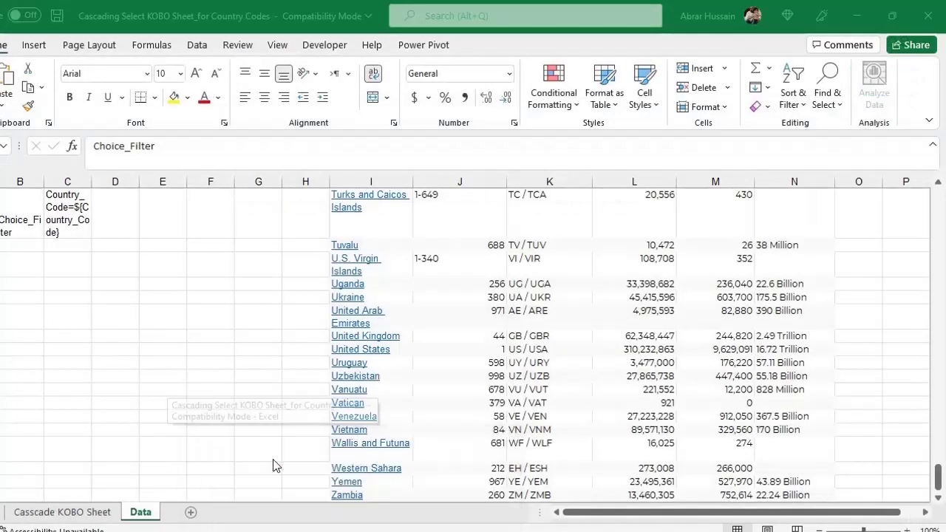
# Step: Show the Cascade KOBO Sheet from its top, landing on the first Country_Code entry
pyautogui.click(63, 512)
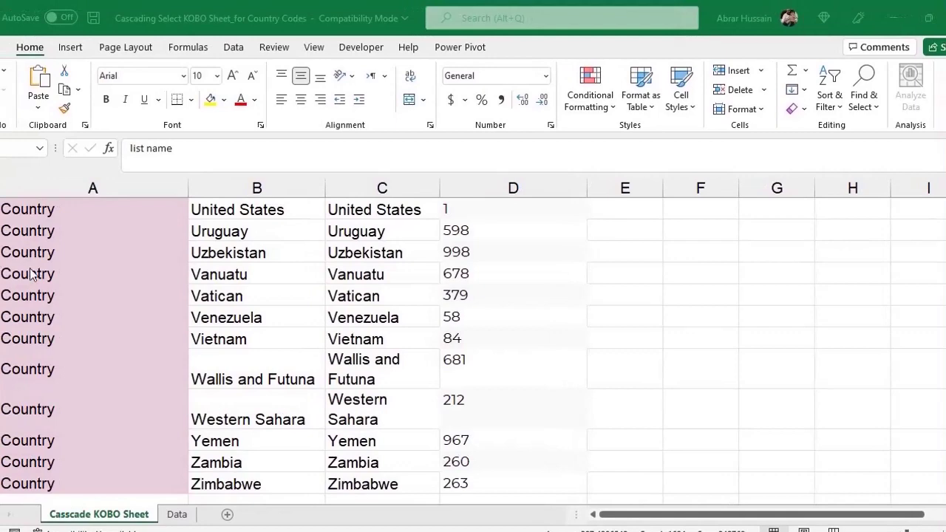
pyautogui.hotkey('ctrl', 'Home')
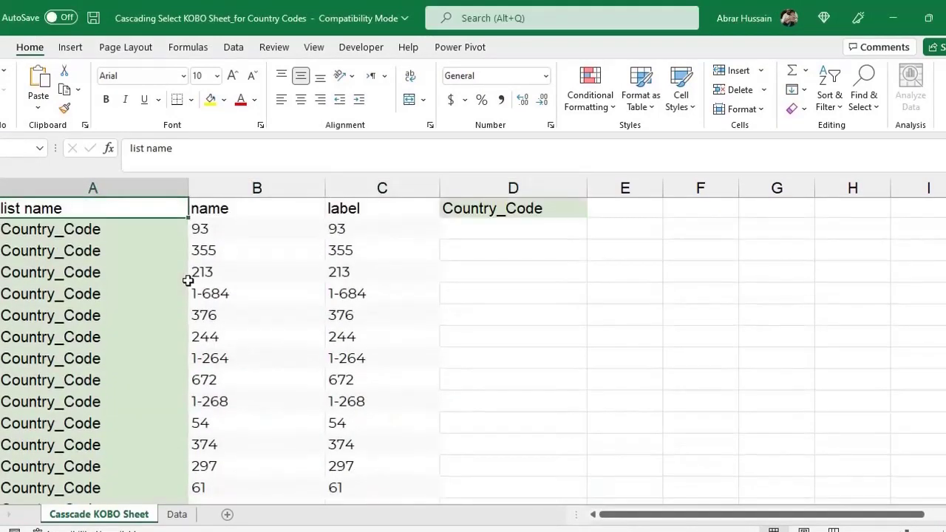
pyautogui.press('Down')
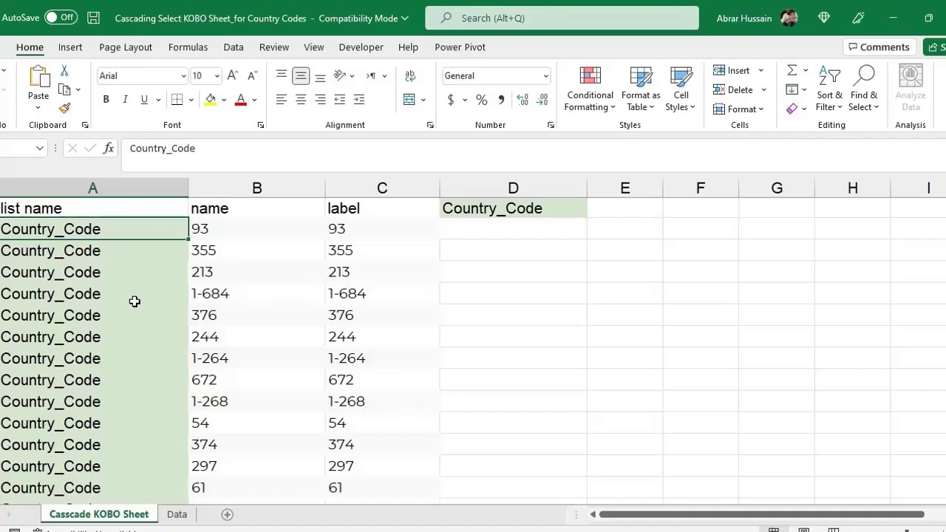
# Step: Review the Country_Code and Country rows, checking list names and code 93 beside Afghanistan
pyautogui.press('Right')
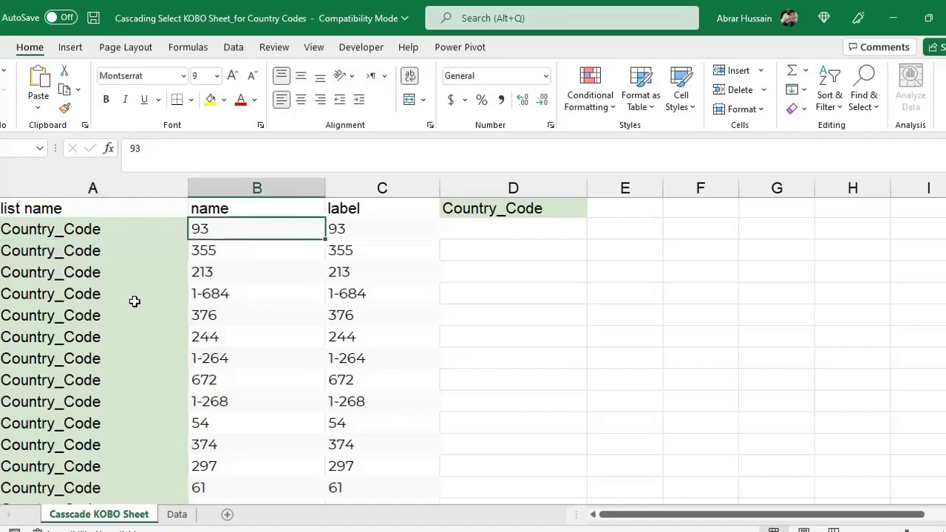
pyautogui.press('Down')
pyautogui.scroll(-20, 295, 304)
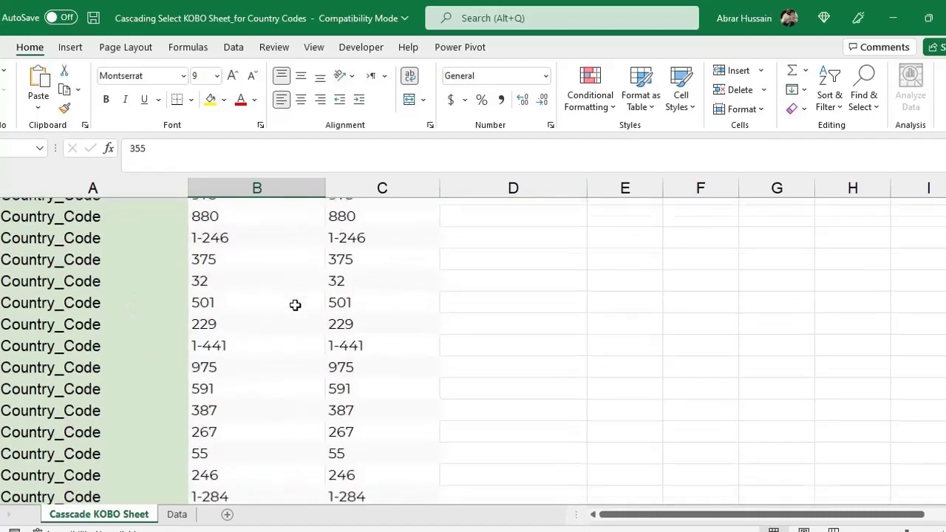
pyautogui.scroll(-15, 295, 305)
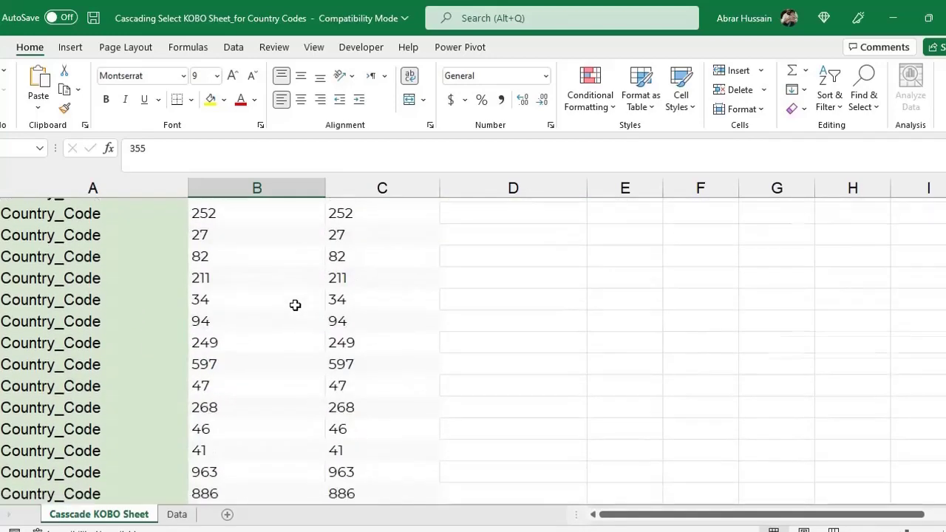
pyautogui.scroll(4, 287, 326)
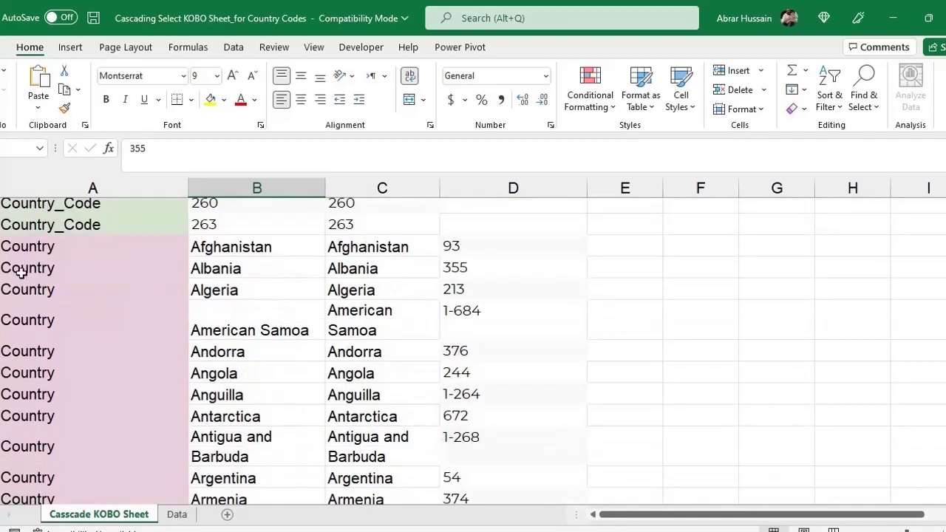
pyautogui.click(97, 245)
pyautogui.click(359, 267)
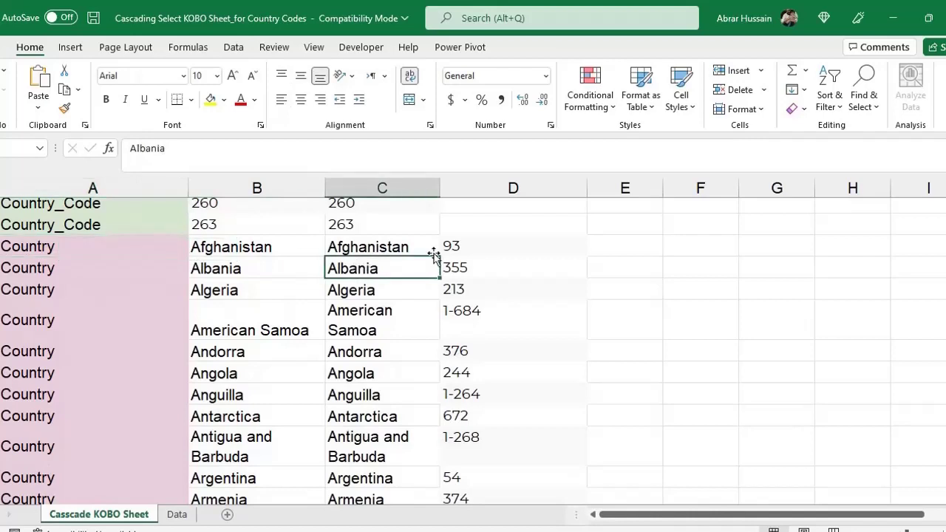
pyautogui.click(481, 246)
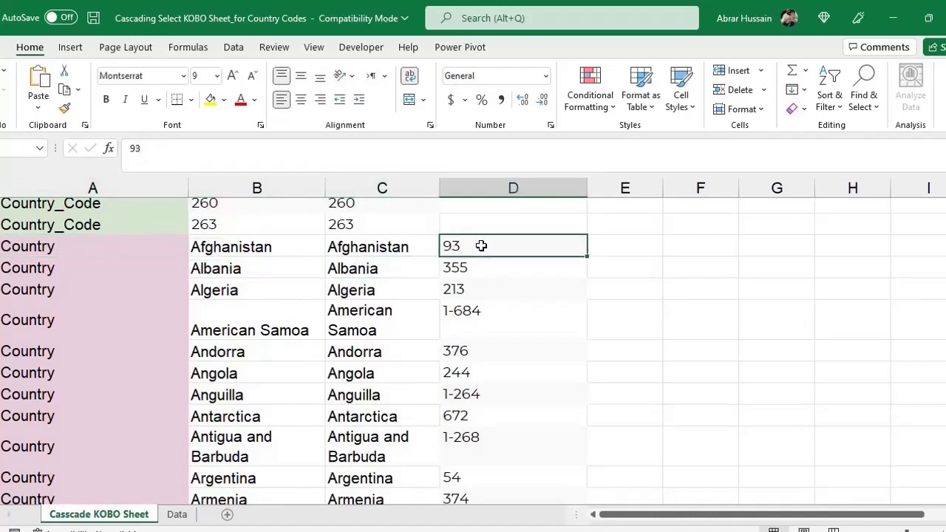
pyautogui.click(12, 250)
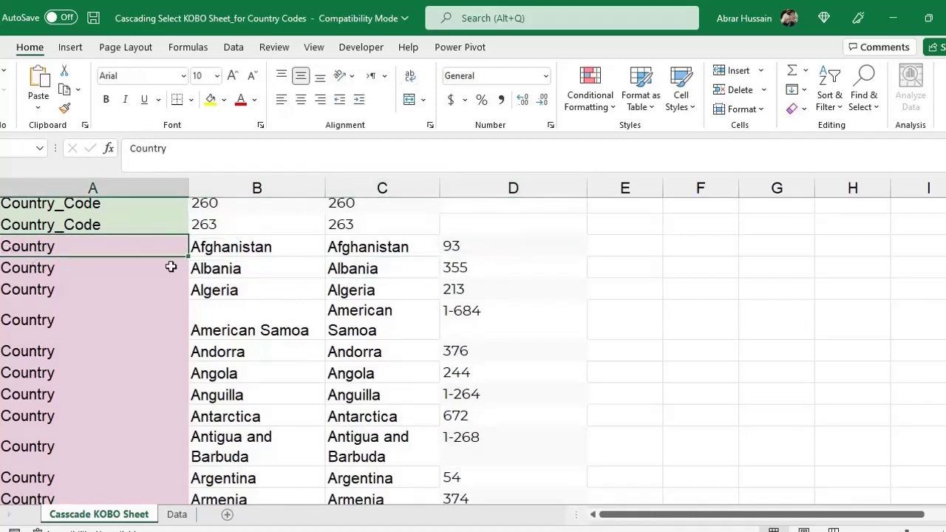
pyautogui.click(464, 248)
pyautogui.click(19, 246)
pyautogui.scroll(1, 73, 259)
# Step: Move the 967 row's Country_Code list name onto the 212 row, replacing its content
pyautogui.click(55, 285)
pyautogui.click(64, 233)
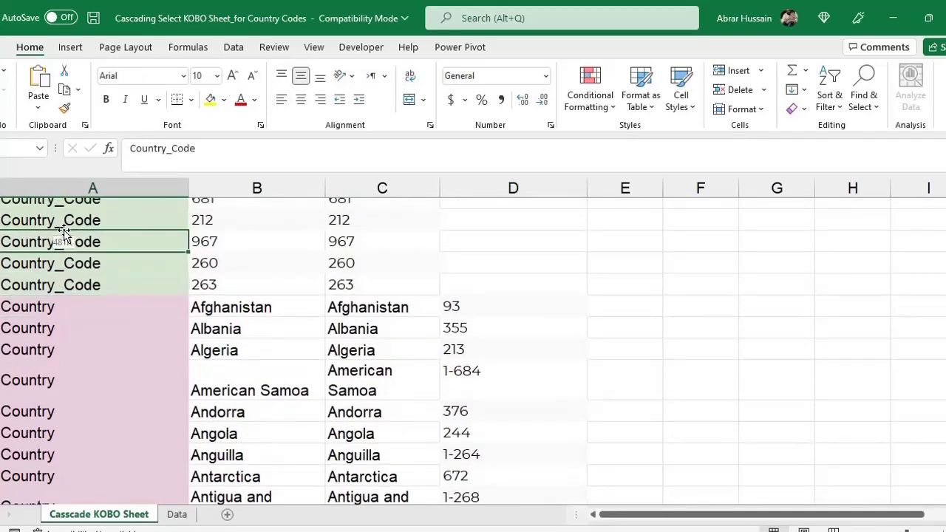
pyautogui.moveTo(64, 234); pyautogui.dragTo(64, 215)
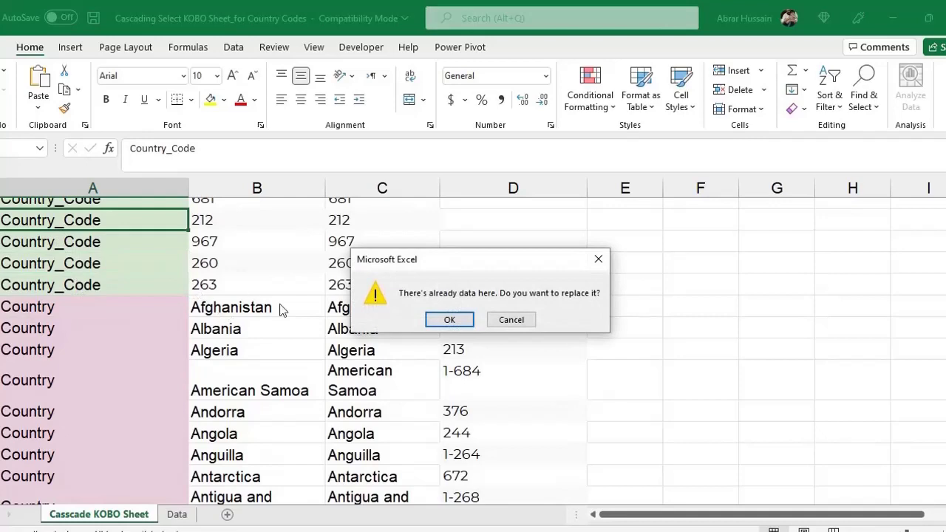
pyautogui.press('Return')
# Step: Recheck code 93 beside Afghanistan, return to the list name header, and go back to the ABC form
pyautogui.click(473, 303)
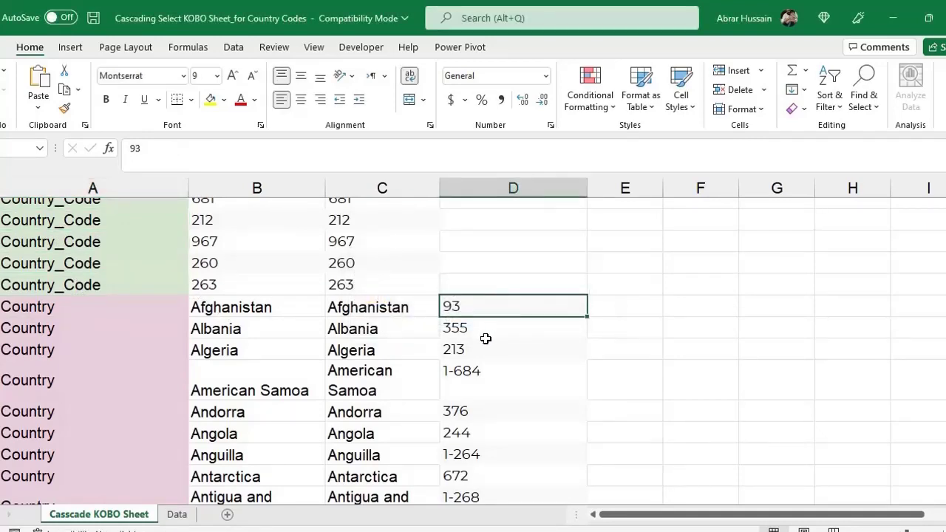
pyautogui.click(217, 307)
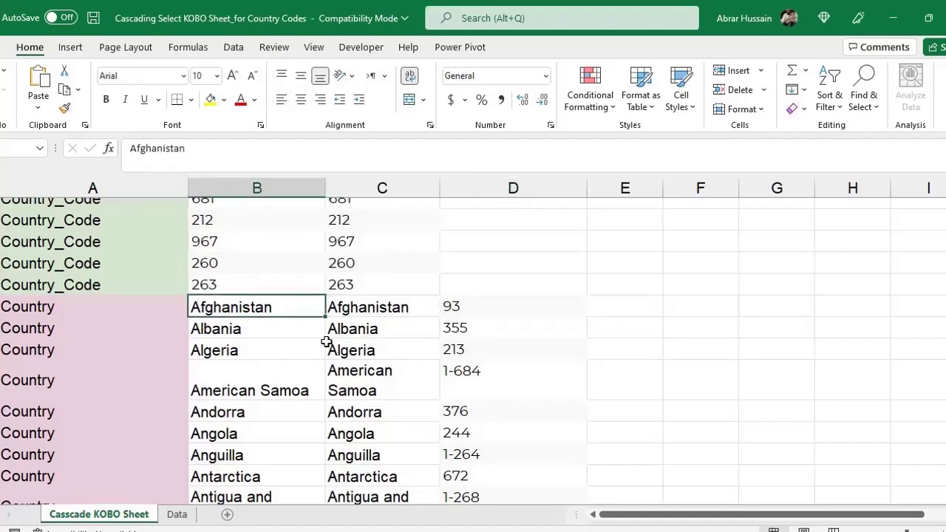
pyautogui.hotkey('ctrl', 'Up')
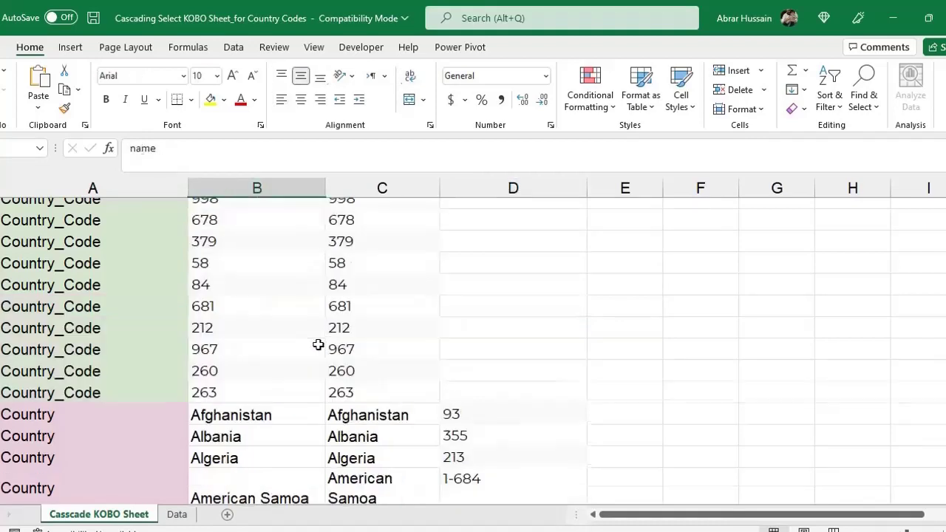
pyautogui.hotkey('ctrl', 'Left')
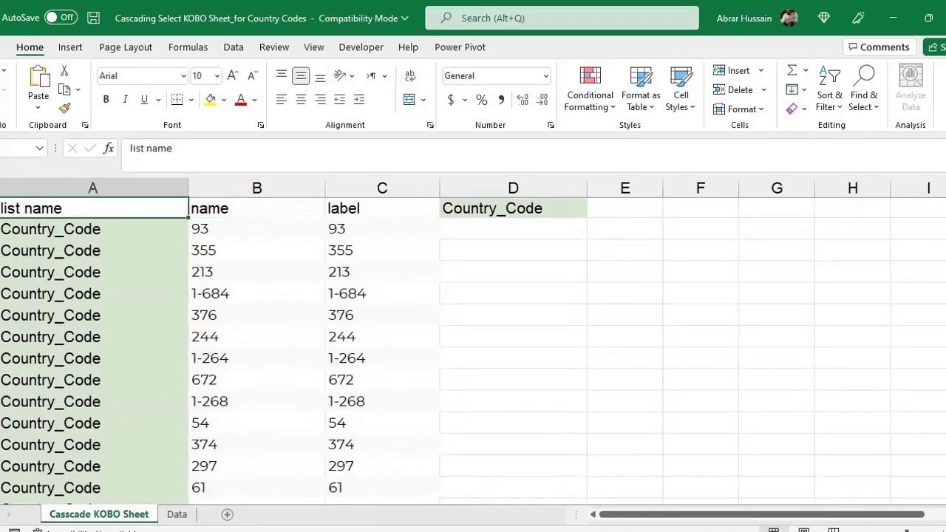
pyautogui.hotkey('alt', 'Tab')
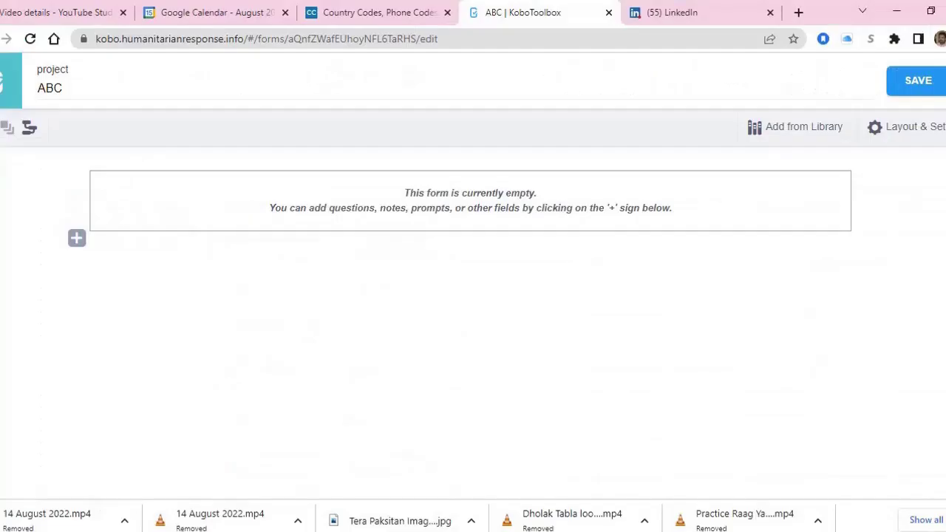
# Step: Copy the whole Excel choices table and import it into ABC as cascading select questions
pyautogui.click(28, 131)
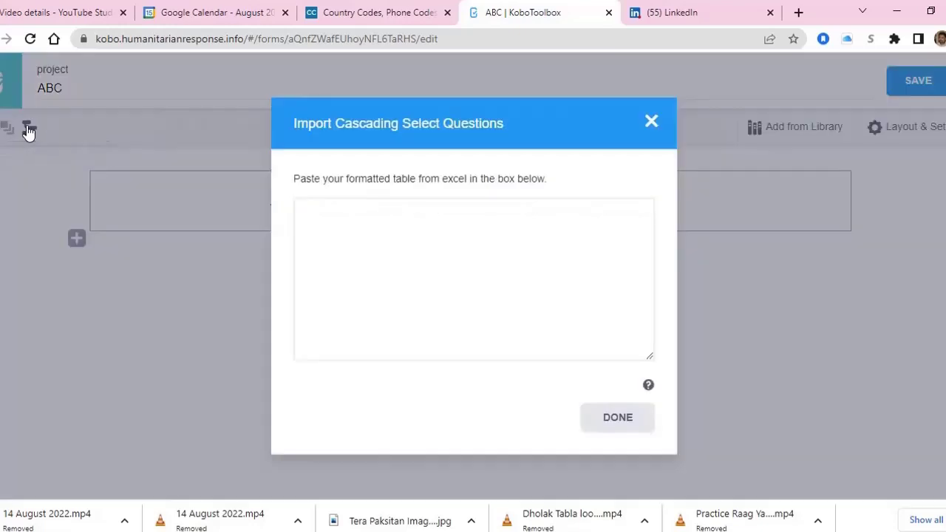
pyautogui.hotkey('alt', 'Tab')
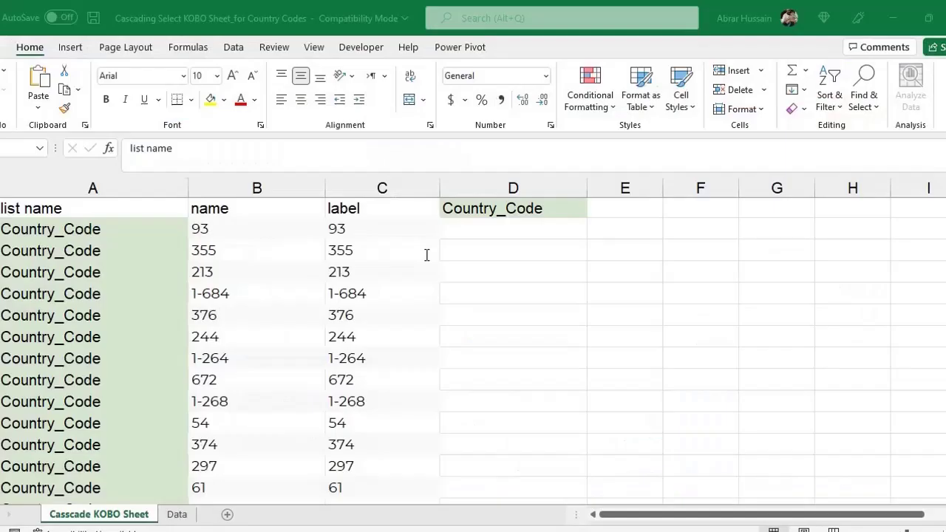
pyautogui.hotkey('ctrl', 'shift', 'Right')
pyautogui.hotkey('ctrl', 'shift', 'Down')
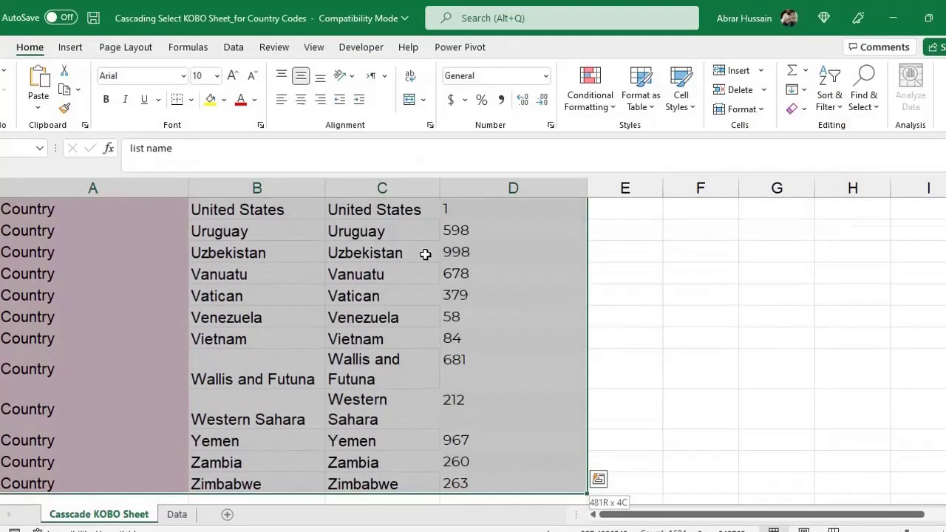
pyautogui.hotkey('ctrl', 'c')
pyautogui.hotkey('ctrl', 'Home')
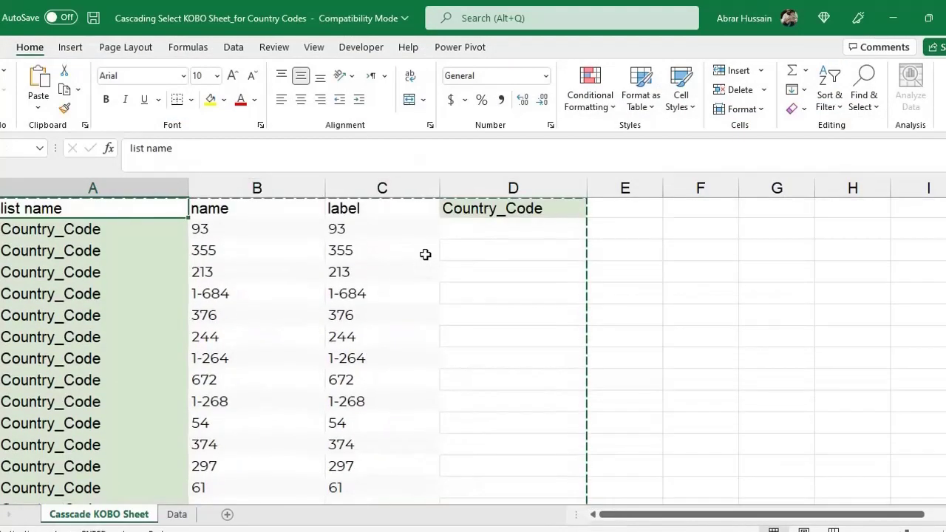
pyautogui.hotkey('alt', 'Tab')
pyautogui.click(366, 233)
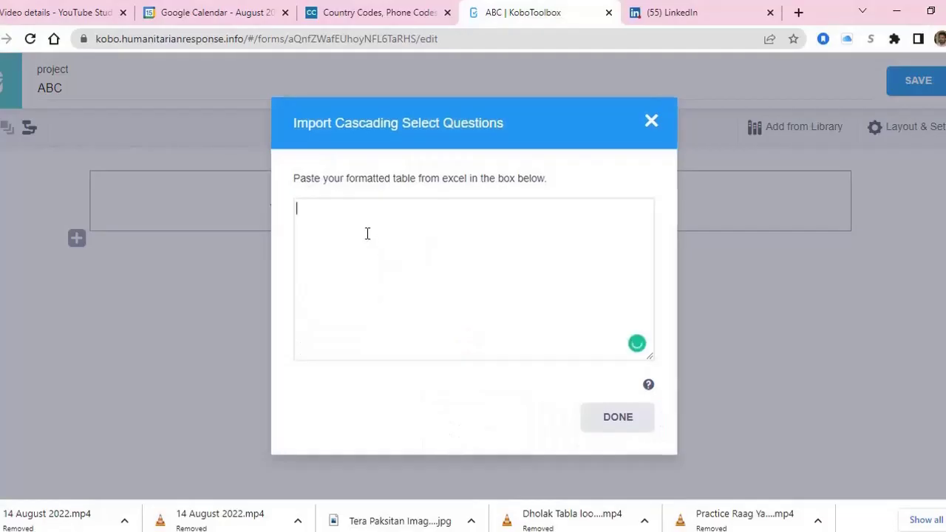
pyautogui.hotkey('ctrl', 'v')
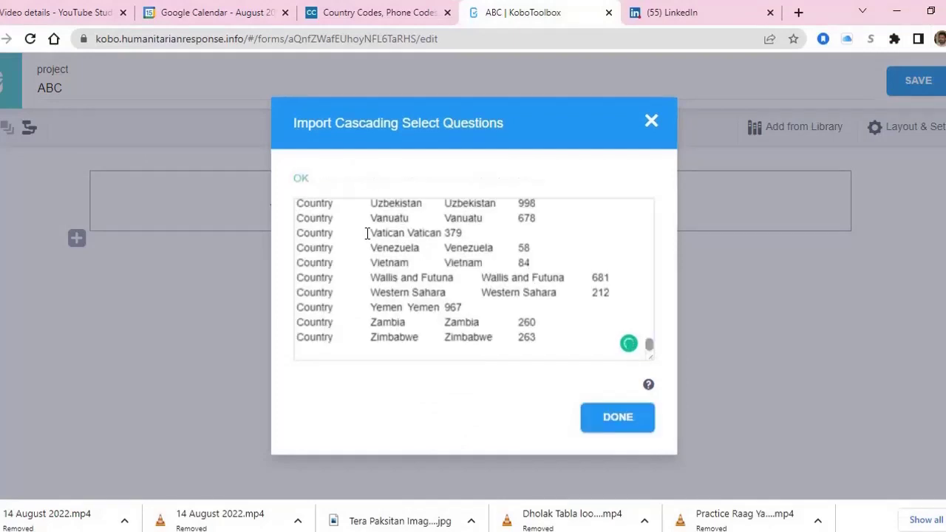
pyautogui.click(618, 418)
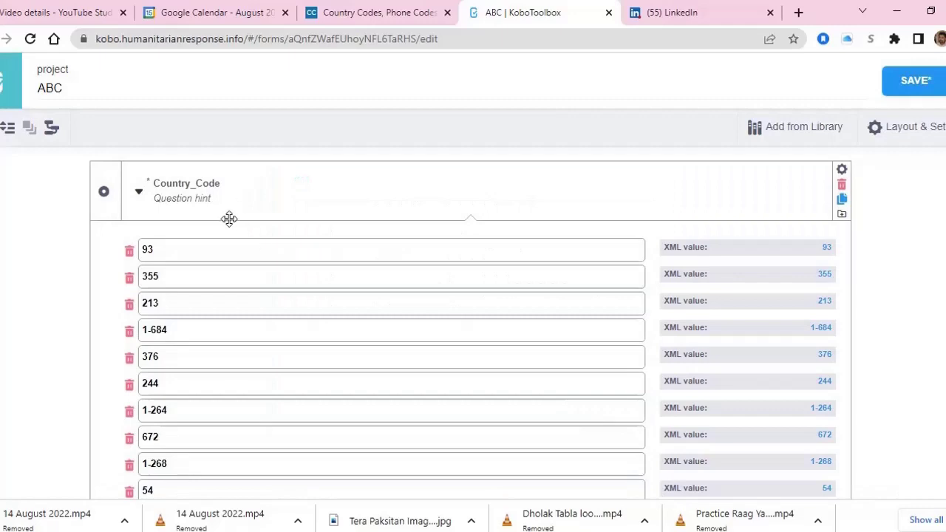
pyautogui.scroll(-8, 268, 328)
pyautogui.scroll(-20, 285, 286)
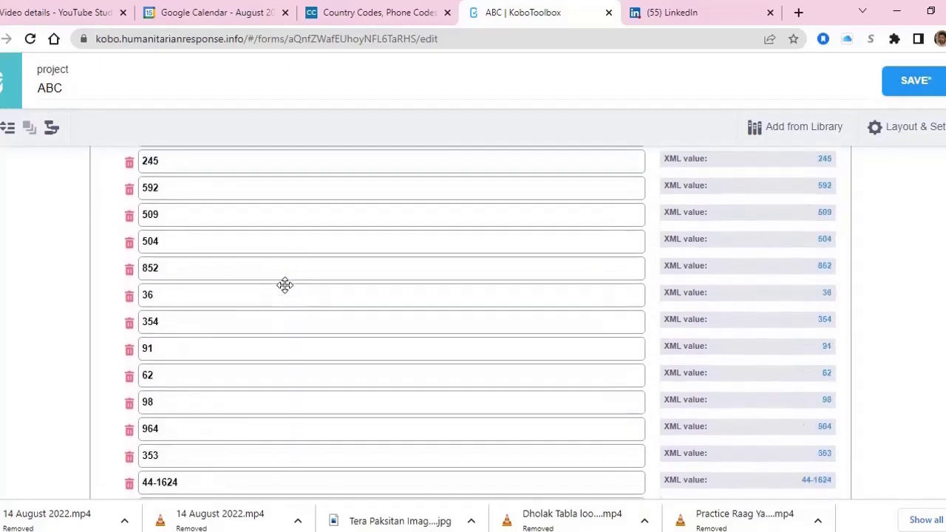
pyautogui.scroll(-20, 285, 286)
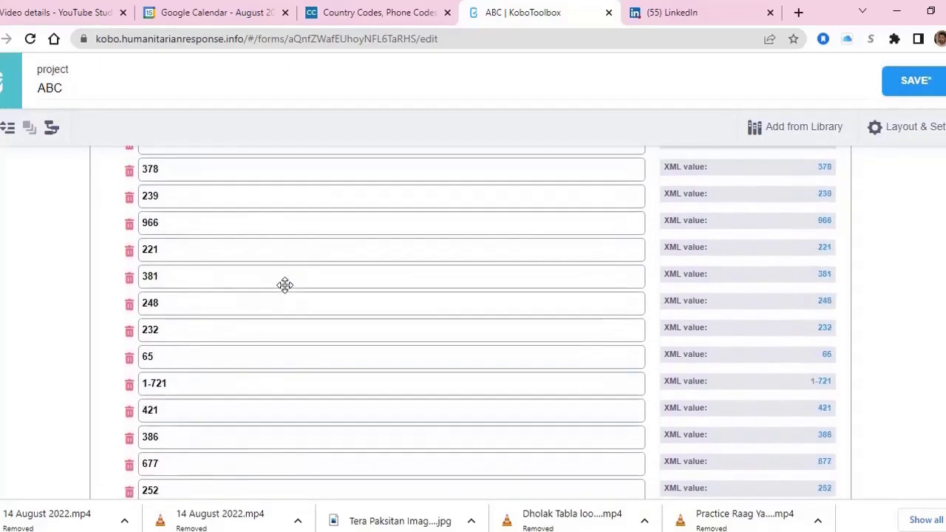
pyautogui.scroll(-4, 285, 285)
pyautogui.scroll(2, 271, 273)
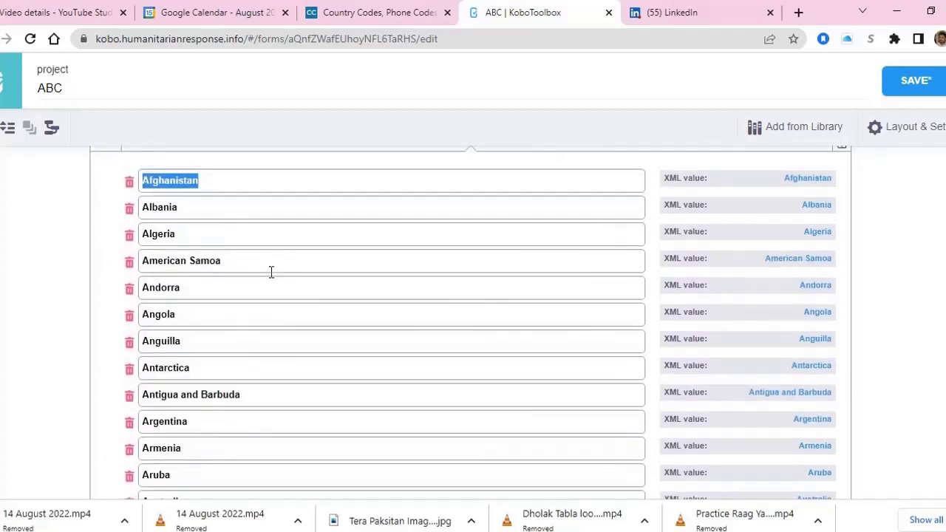
pyautogui.scroll(10, 271, 270)
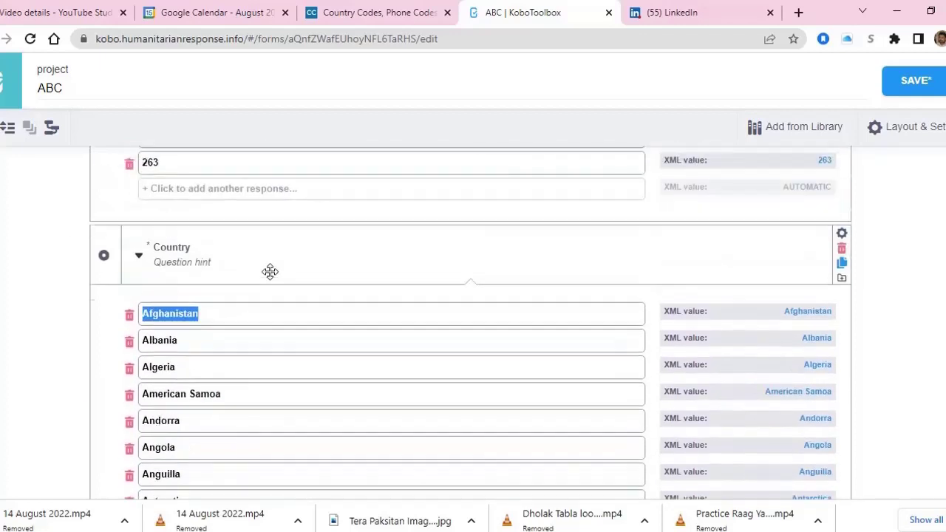
pyautogui.scroll(20, 268, 244)
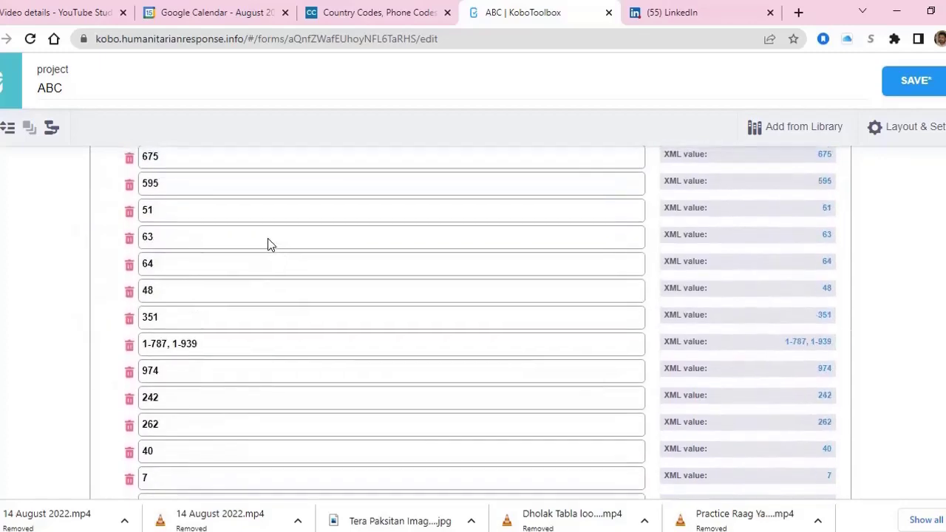
pyautogui.scroll(15, 267, 238)
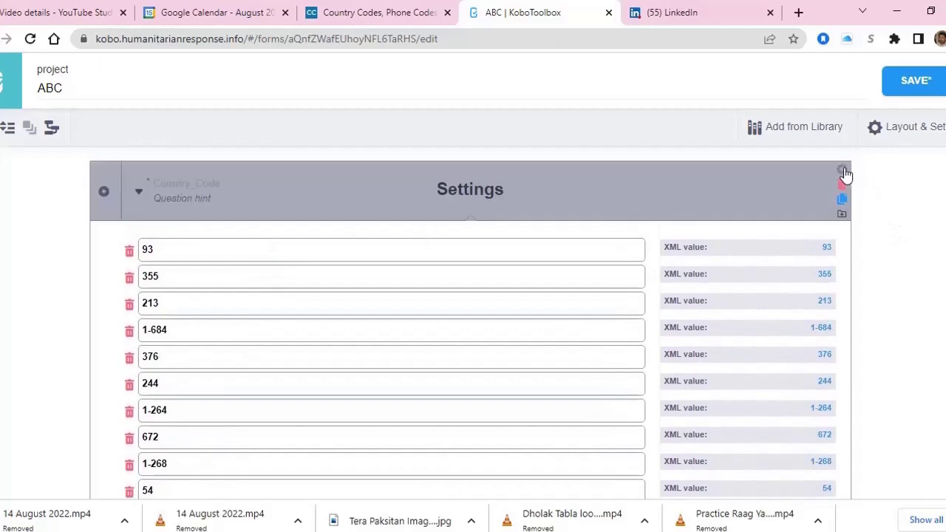
# Step: Set the Country_Code question's Advanced appearance to minimal and save the ABC form
pyautogui.click(843, 171)
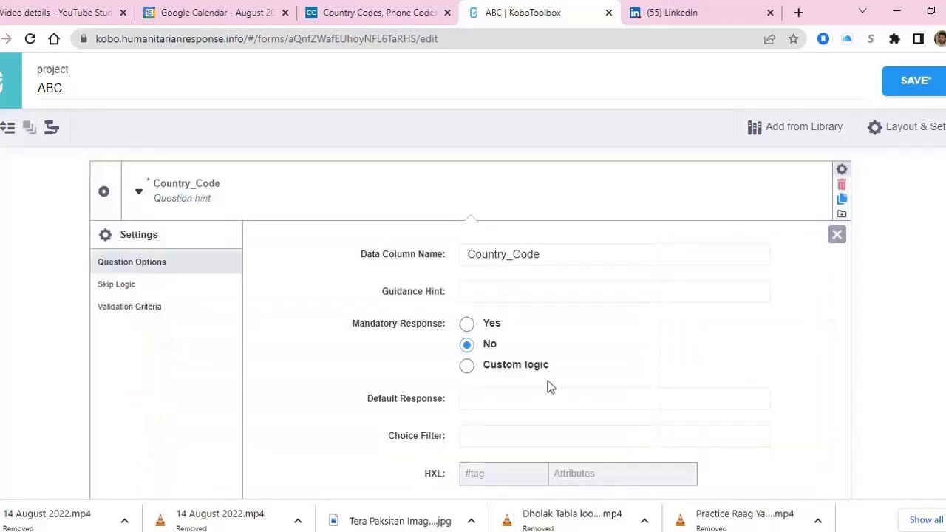
pyautogui.scroll(-2, 548, 383)
pyautogui.click(493, 359)
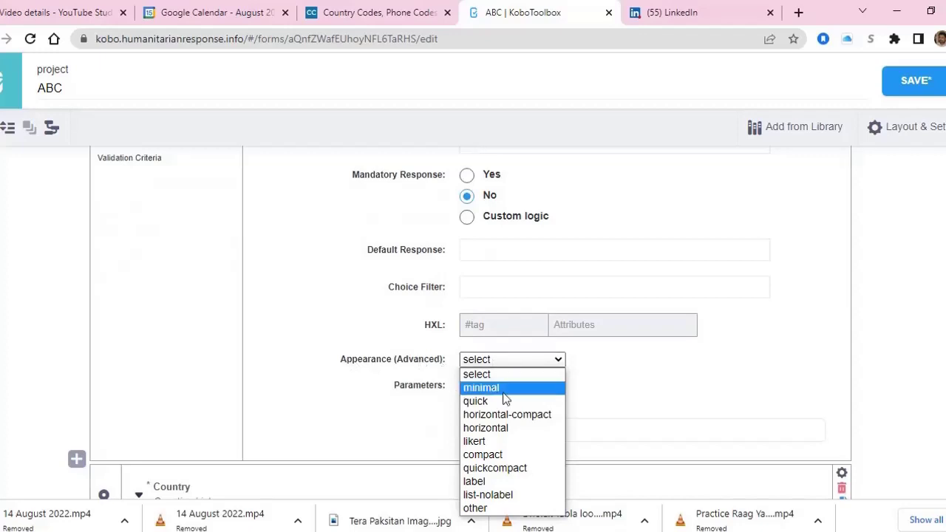
pyautogui.click(502, 393)
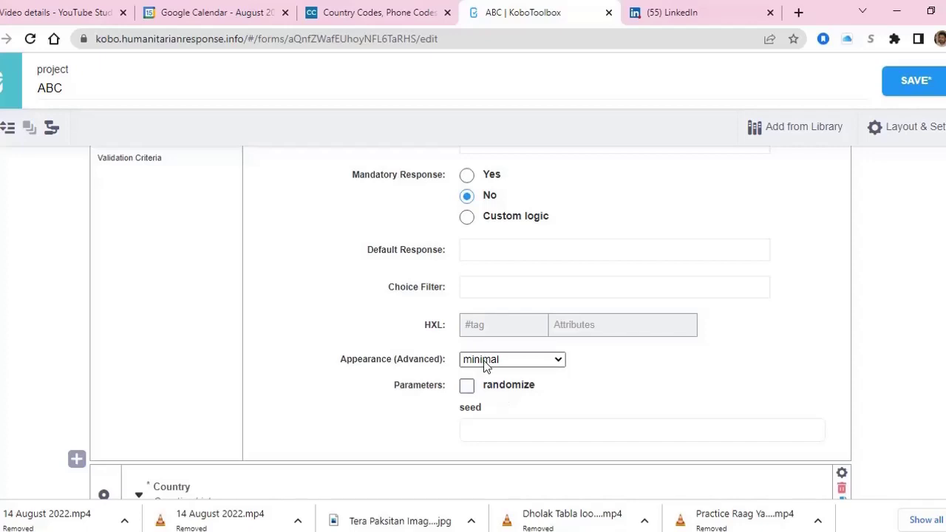
pyautogui.scroll(-3, 485, 366)
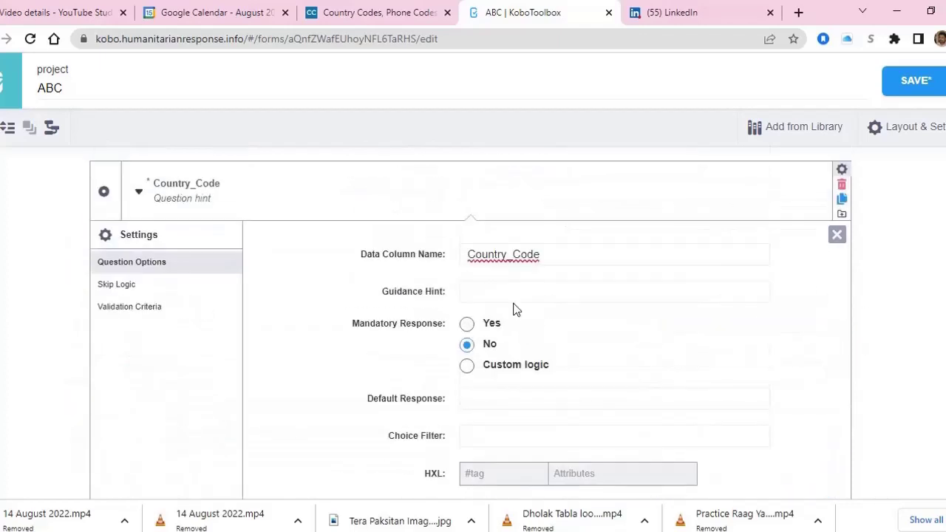
pyautogui.click(915, 84)
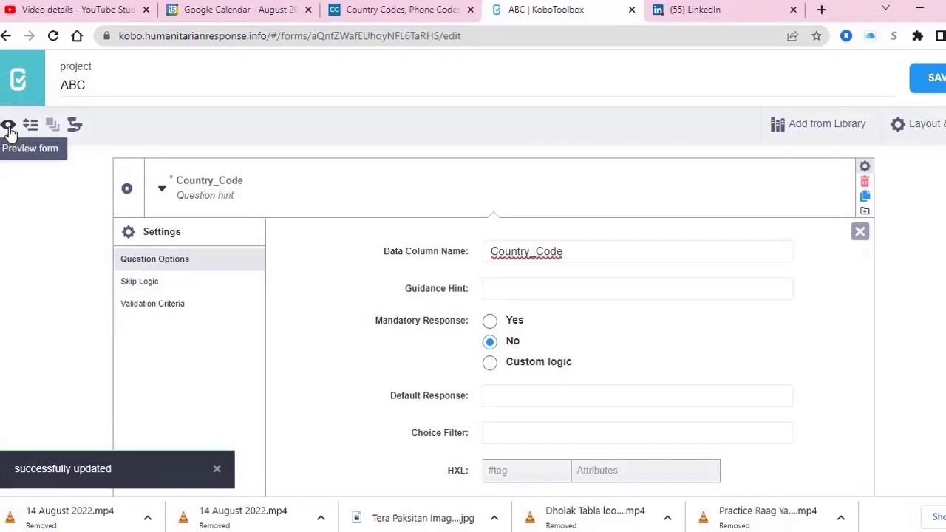
# Step: Preview the ABC form, choose Country_Code 93 and confirm only Afghanistan is offered as Country
pyautogui.click(8, 131)
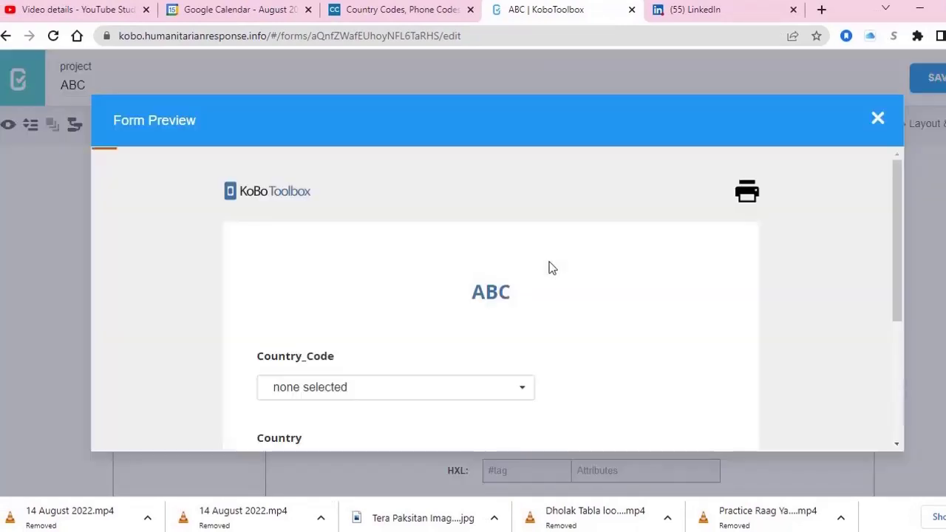
pyautogui.scroll(-2, 473, 322)
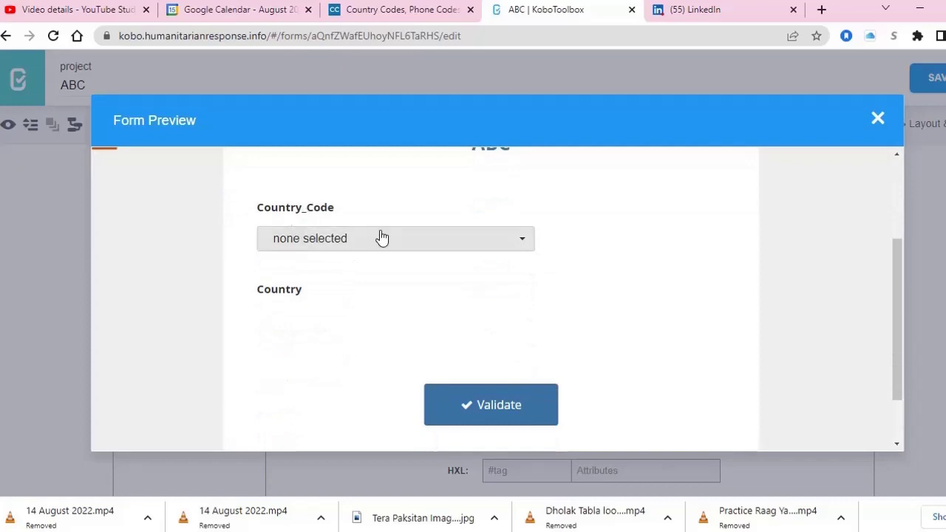
pyautogui.click(349, 247)
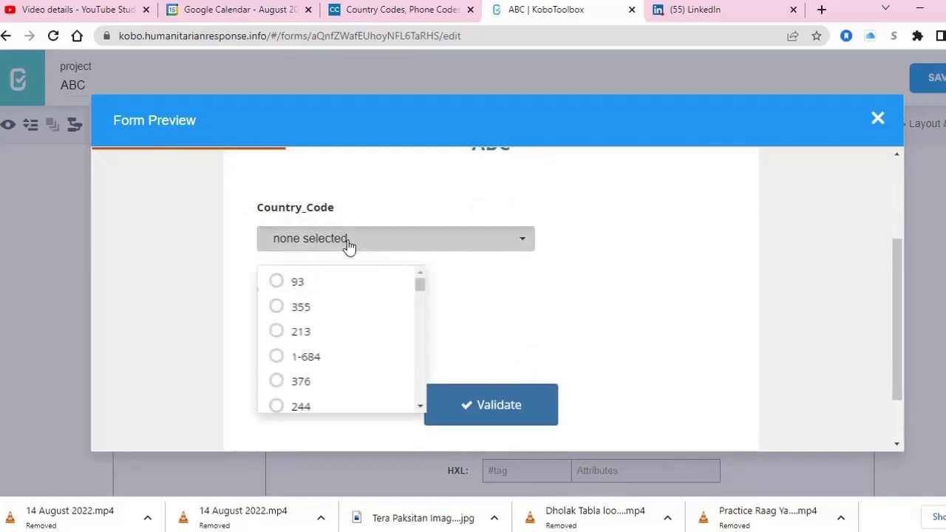
pyautogui.scroll(-3, 317, 310)
pyautogui.scroll(-8, 315, 309)
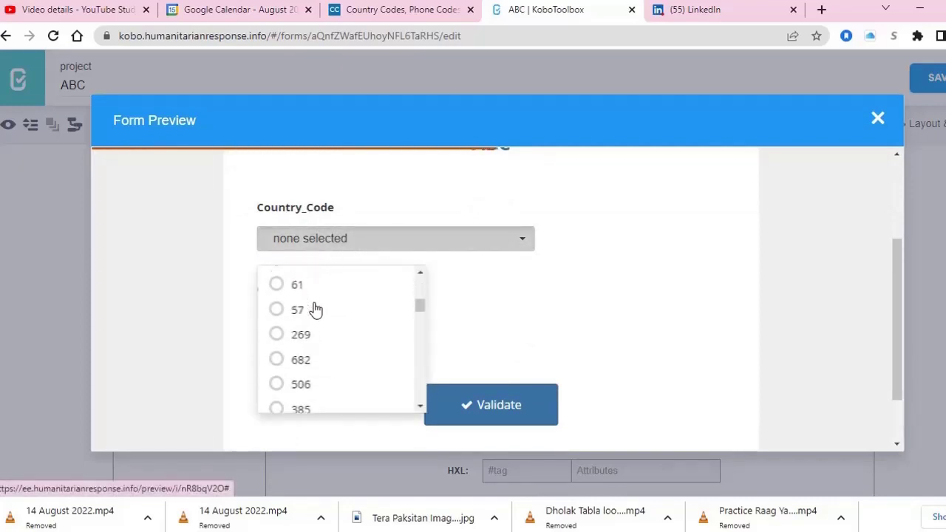
pyautogui.scroll(10, 315, 309)
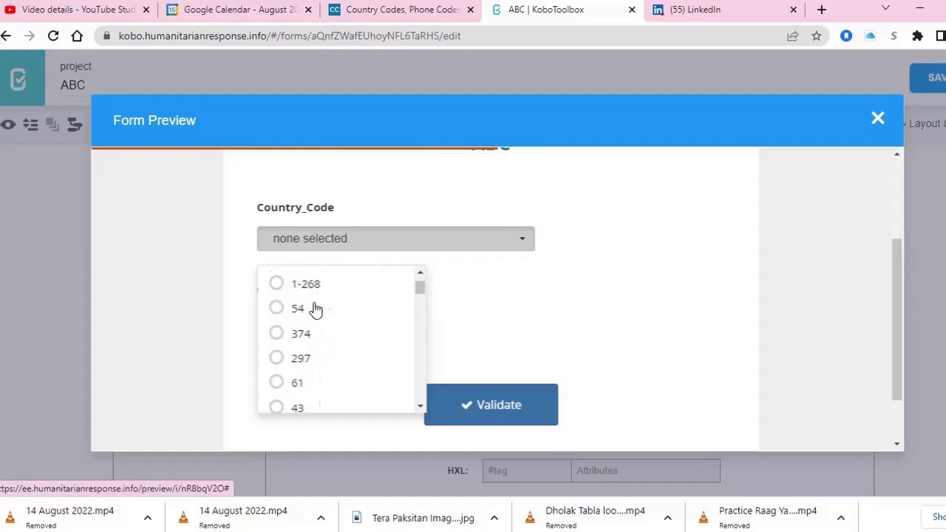
pyautogui.click(285, 239)
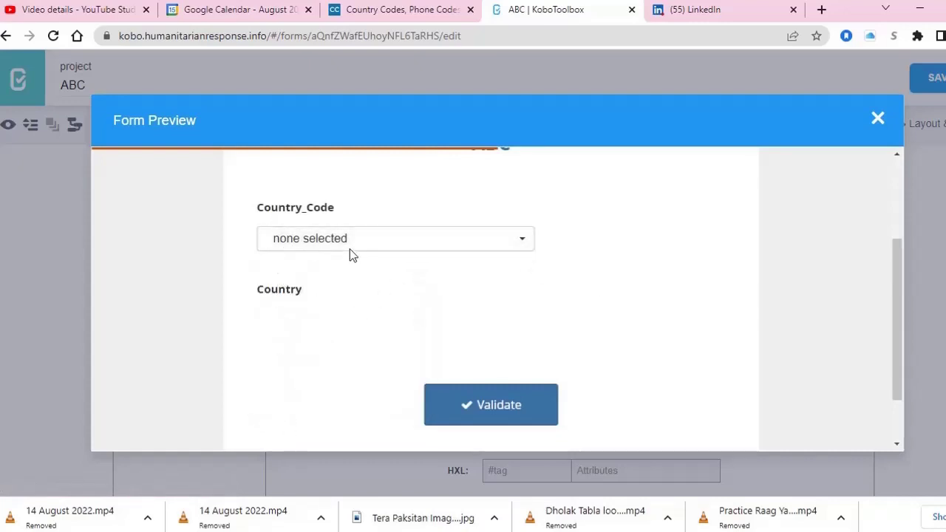
pyautogui.click(318, 241)
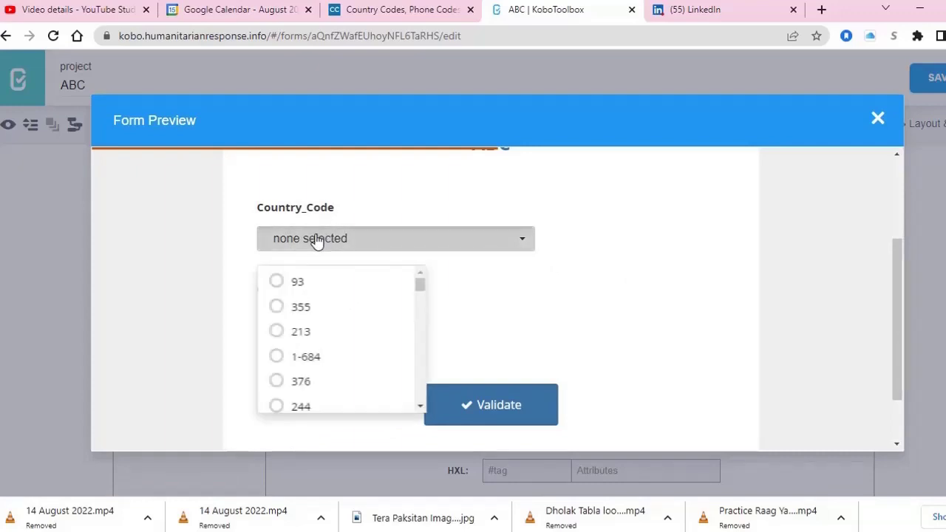
pyautogui.click(290, 283)
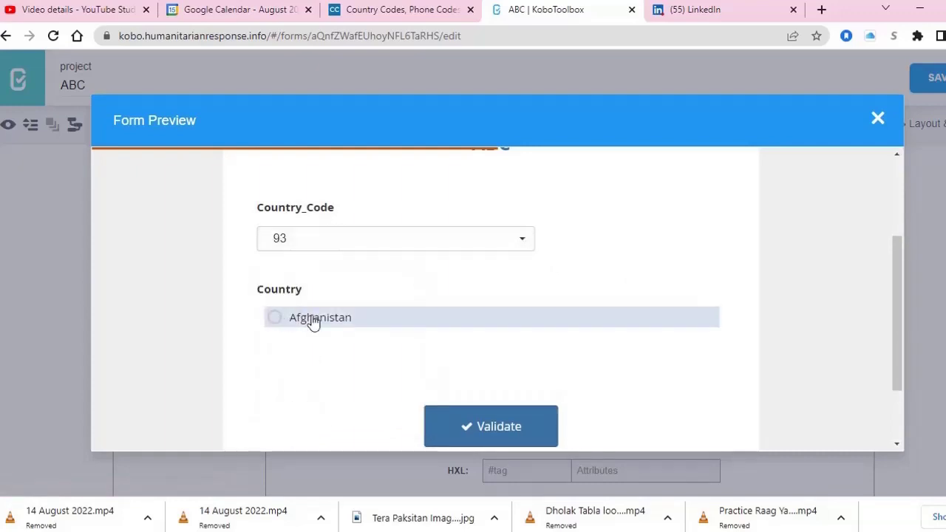
pyautogui.click(275, 319)
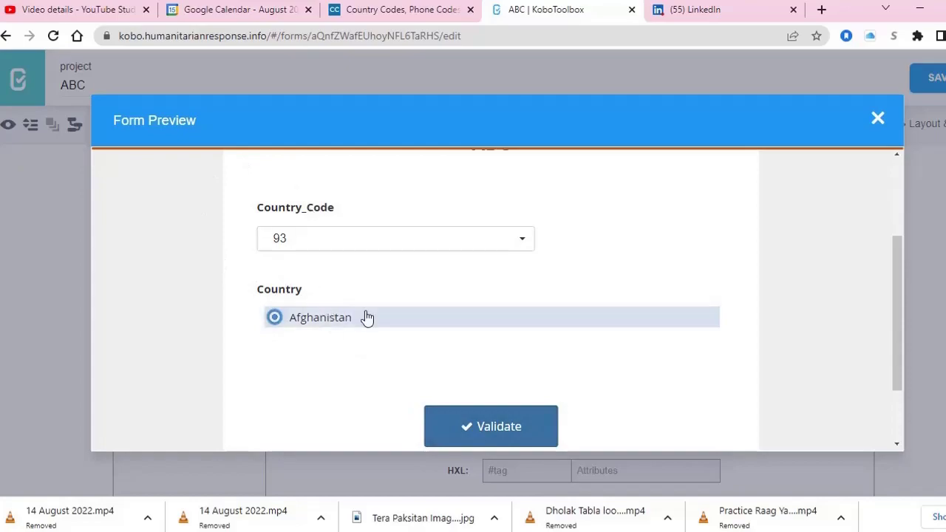
pyautogui.hotkey('alt', 'Tab')
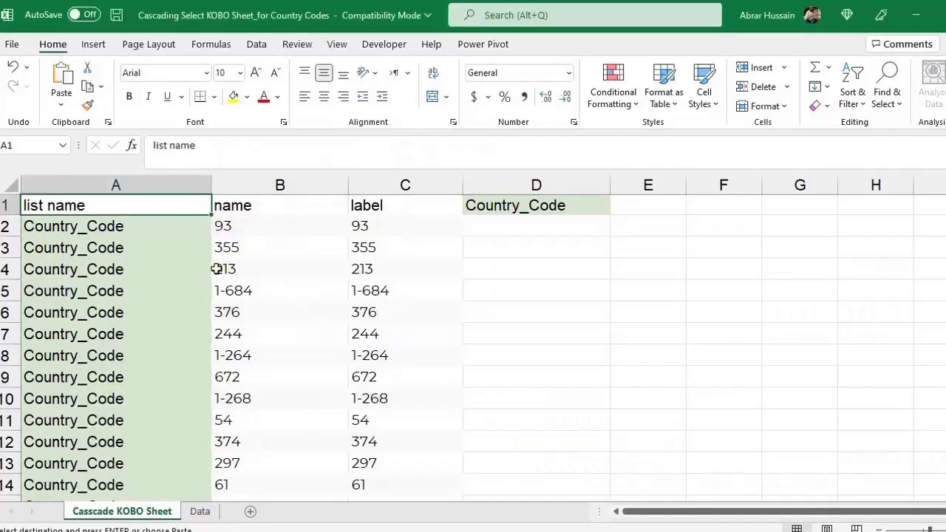
# Step: Inspect cell A2 and locate the first Country row at row 242, with code 93
pyautogui.click(129, 233)
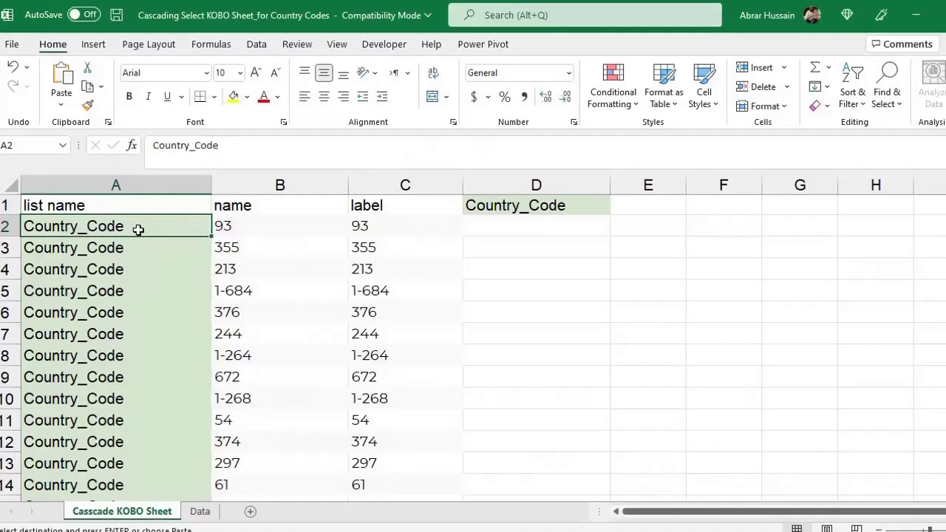
pyautogui.doubleClick(138, 230)
pyautogui.doubleClick(139, 230)
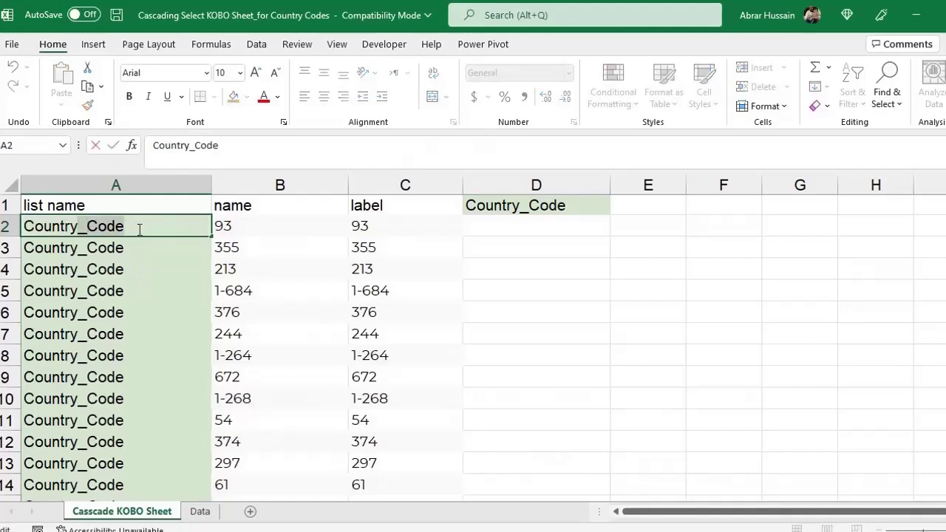
pyautogui.press('Escape')
pyautogui.scroll(-20, 170, 333)
pyautogui.click(94, 243)
pyautogui.click(492, 243)
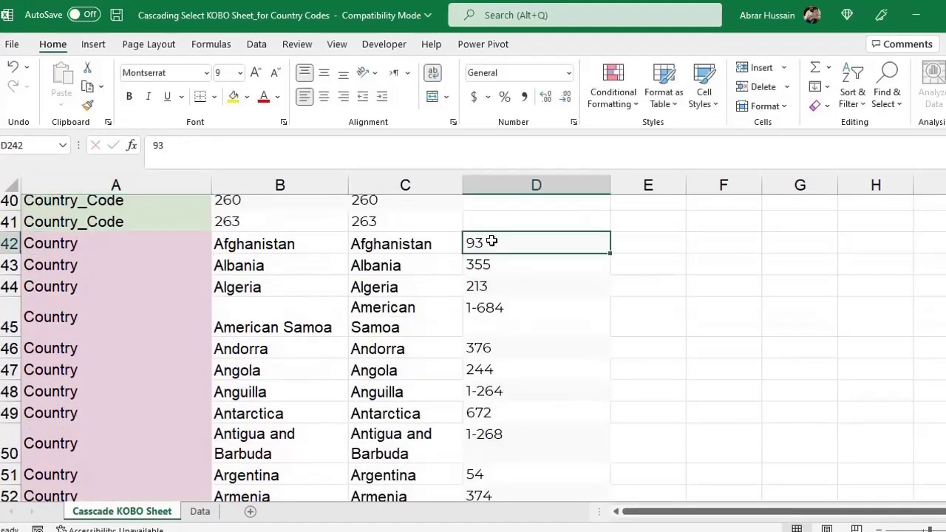
# Step: Cut the Country rows from row 242 to the end and insert them at row 2
pyautogui.click(9, 243)
pyautogui.hotkey('ctrl', 'shift', 'Down')
pyautogui.hotkey('ctrl', 'c')
pyautogui.press('Up')
pyautogui.hotkey('ctrl', 'Up')
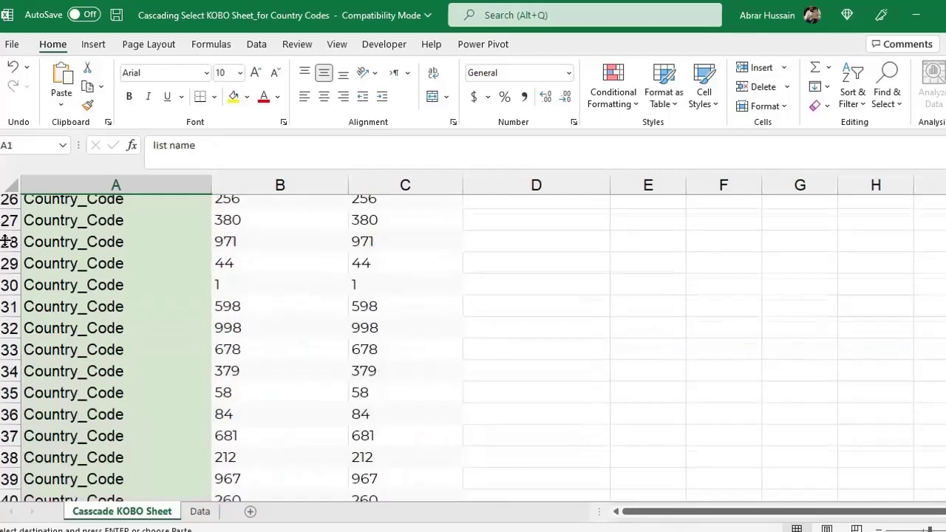
pyautogui.click(7, 225)
pyautogui.rightClick(7, 225)
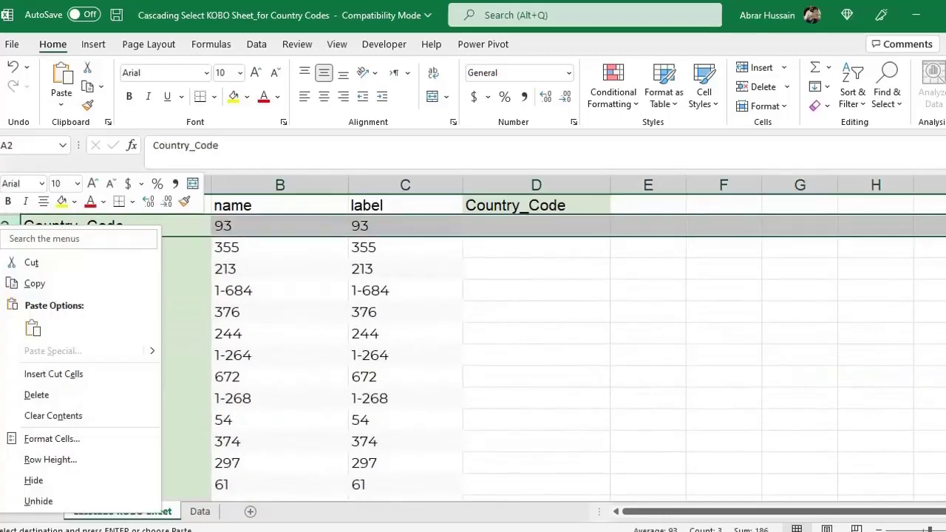
pyautogui.click(58, 373)
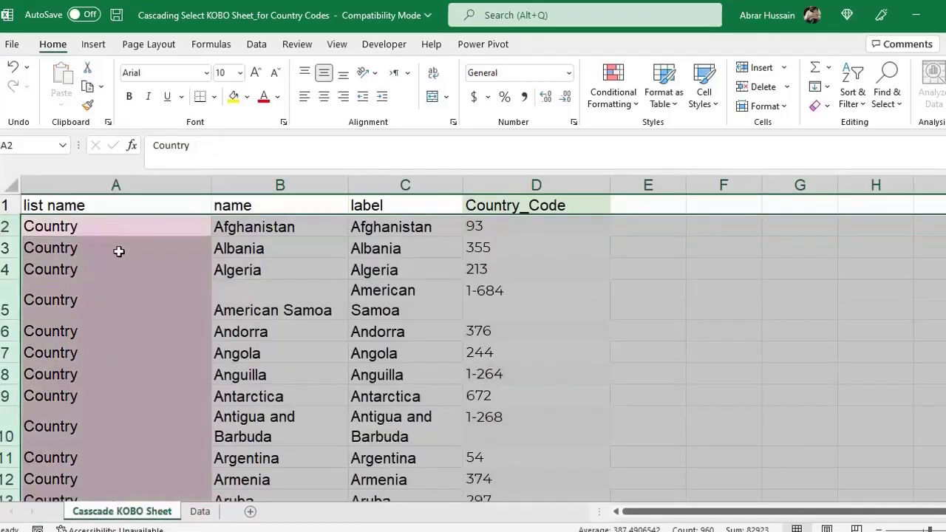
# Step: Check row 2 now shows Afghanistan as name and label with code 93
pyautogui.click(129, 226)
pyautogui.click(297, 227)
pyautogui.click(376, 227)
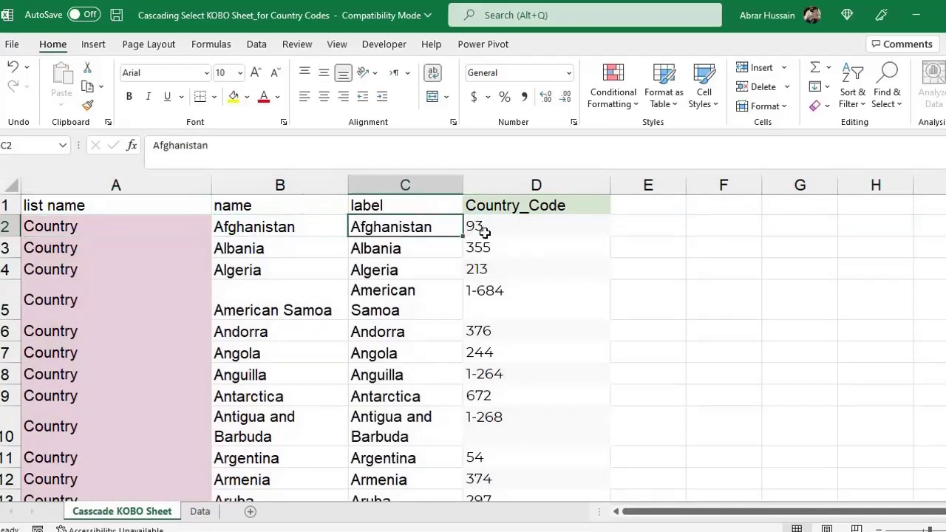
pyautogui.click(481, 228)
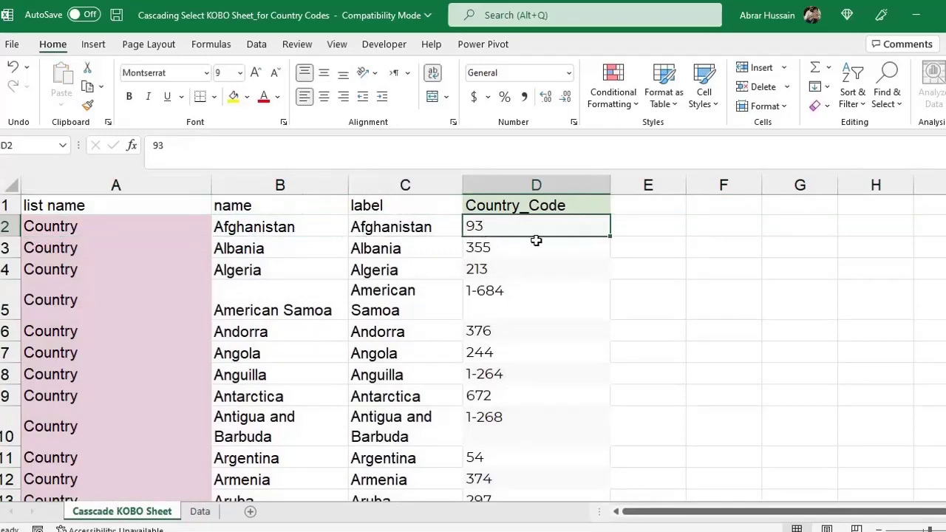
# Step: Copy the country names B2:B241 and paste them into column D starting at D242
pyautogui.hotkey('ctrl', 'shift', 'Down')
pyautogui.press('Left')
pyautogui.press('Left')
pyautogui.hotkey('ctrl', 'shift', 'Down')
pyautogui.hotkey('ctrl', 'c')
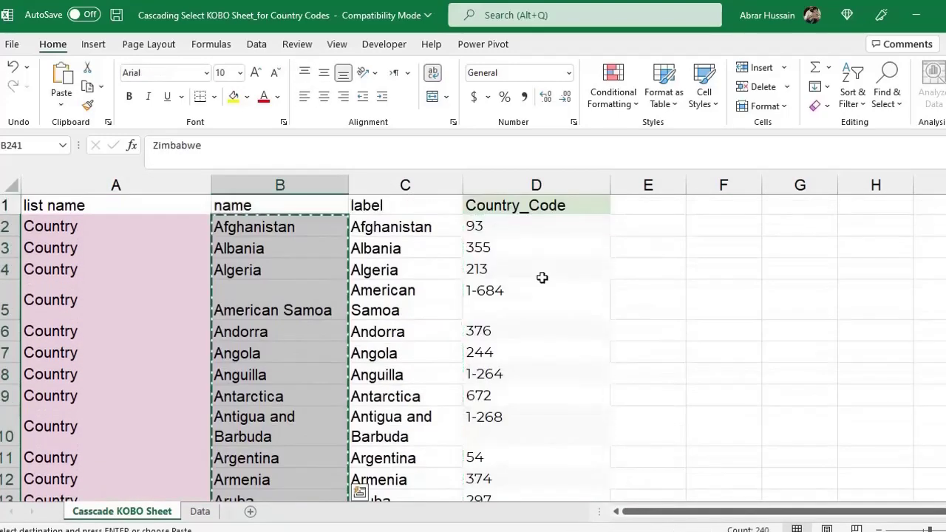
pyautogui.press('Down')
pyautogui.press('Right')
pyautogui.press('Right')
pyautogui.press('Right')
pyautogui.press('Left')
pyautogui.hotkey('ctrl', 'v')
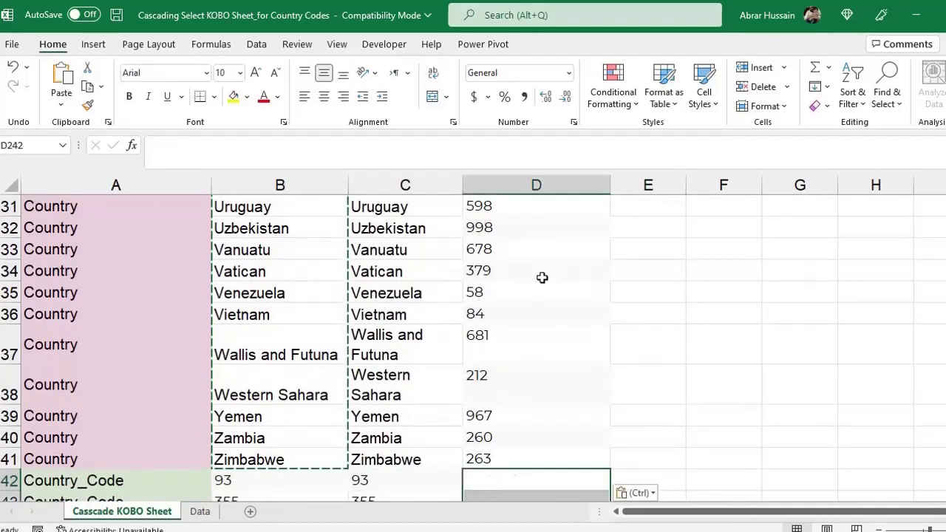
# Step: Clear the old codes from D2:D241 beside the Country rows
pyautogui.press('Up')
pyautogui.hotkey('ctrl', 'shift', 'Up')
pyautogui.hotkey('shift', 'Down')
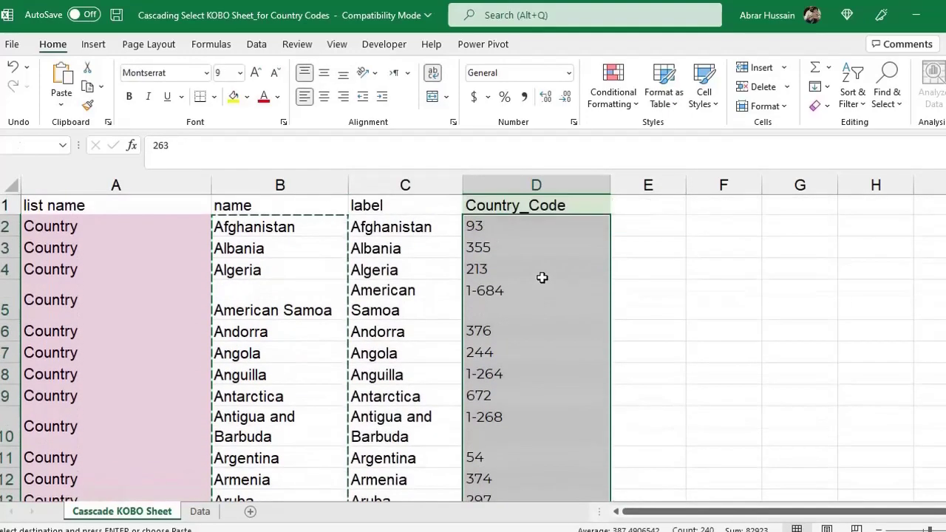
pyautogui.press('Delete')
pyautogui.hotkey('ctrl', 'Up')
# Step: Rename header D1 from Country_Code to Country
pyautogui.press('Left')
pyautogui.press('Left')
pyautogui.press('Left')
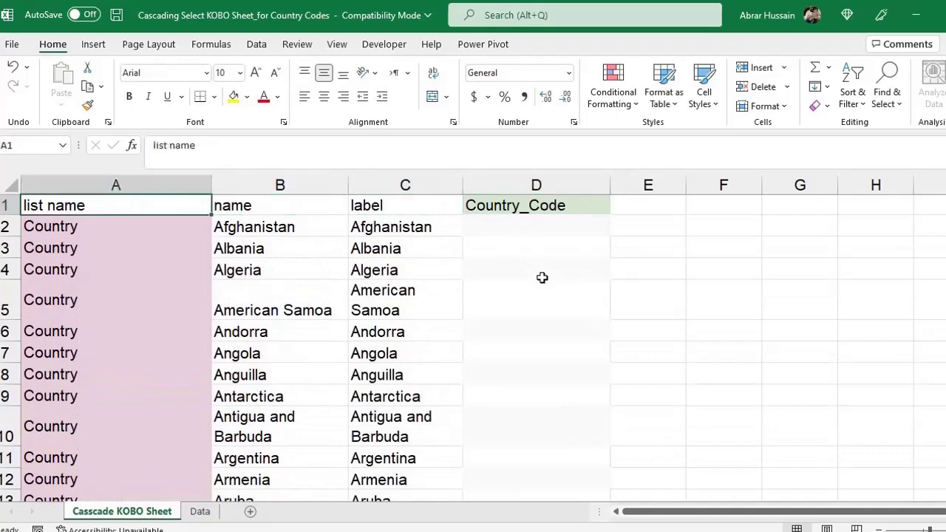
pyautogui.press('Down')
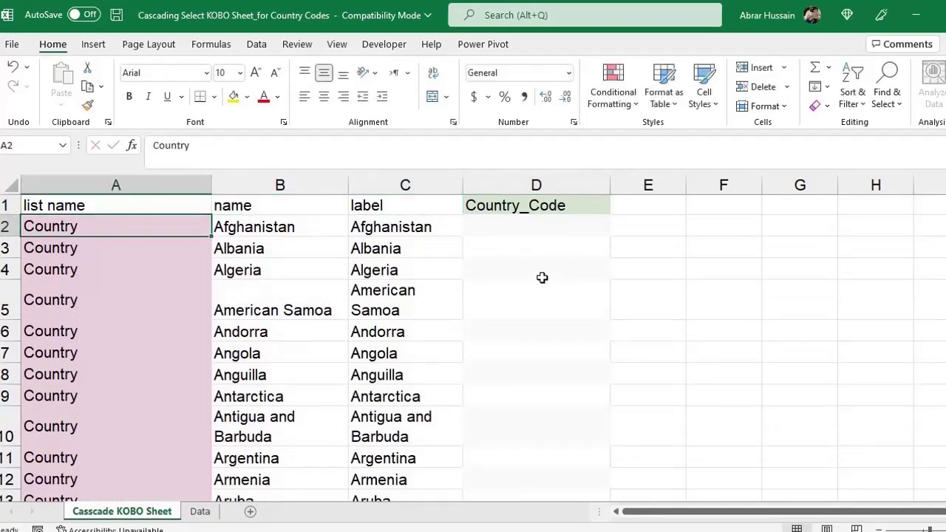
pyautogui.press('Down')
pyautogui.press('Up')
pyautogui.press('Up')
pyautogui.press('Right')
pyautogui.press('Right')
pyautogui.press('Right')
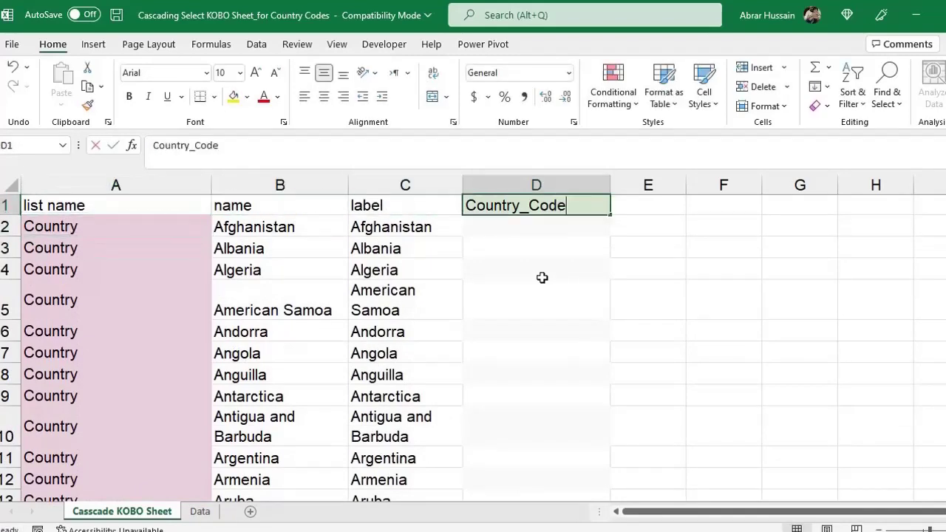
pyautogui.press('F2')
pyautogui.press('Left')
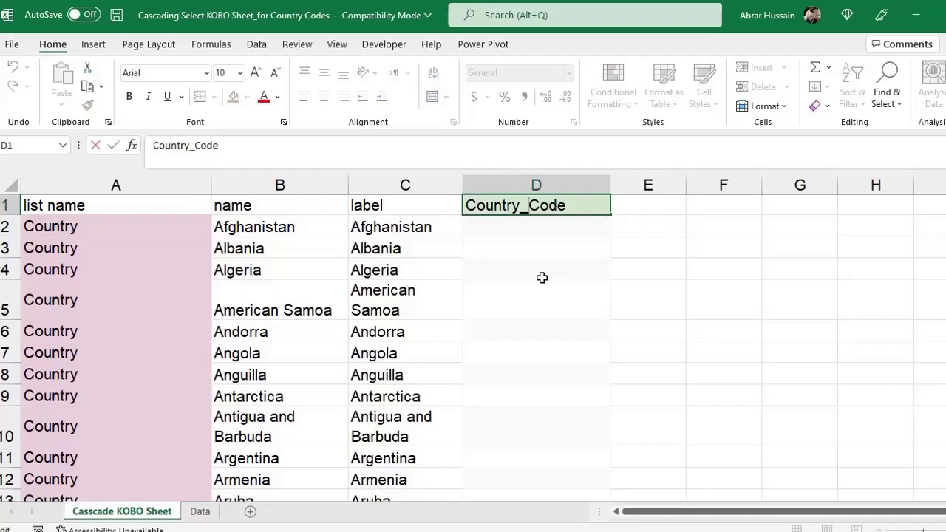
pyautogui.press('Delete')
pyautogui.press('Delete')
pyautogui.press('Delete')
pyautogui.press('Delete')
pyautogui.press('BackSpace')
pyautogui.press('Return')
pyautogui.press('Up')
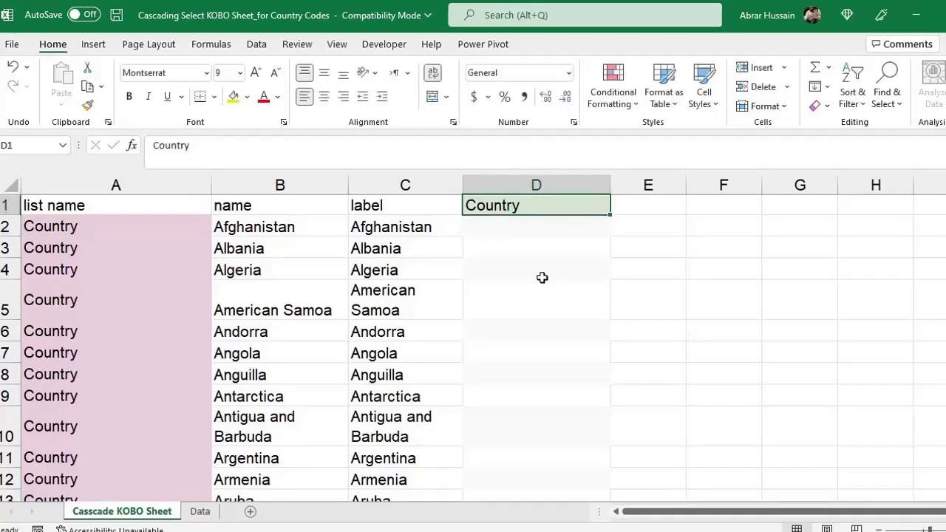
pyautogui.press('Down')
pyautogui.press('Left')
pyautogui.press('Left')
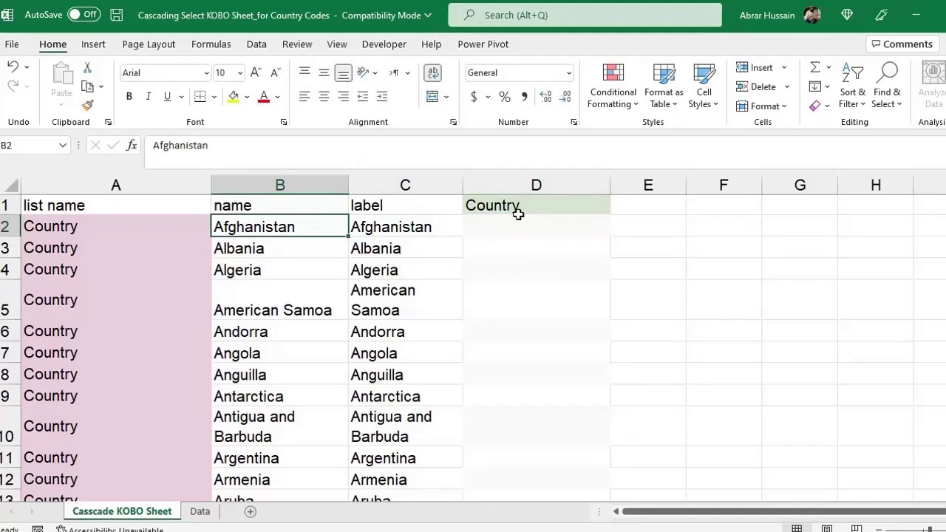
# Step: Scroll through the sheet and confirm Afghanistan now sits in D242 beside the first Country_Code row
pyautogui.press('Right')
pyautogui.press('Right')
pyautogui.click(249, 240)
pyautogui.click(256, 226)
pyautogui.scroll(-12, 387, 272)
pyautogui.scroll(-16, 392, 296)
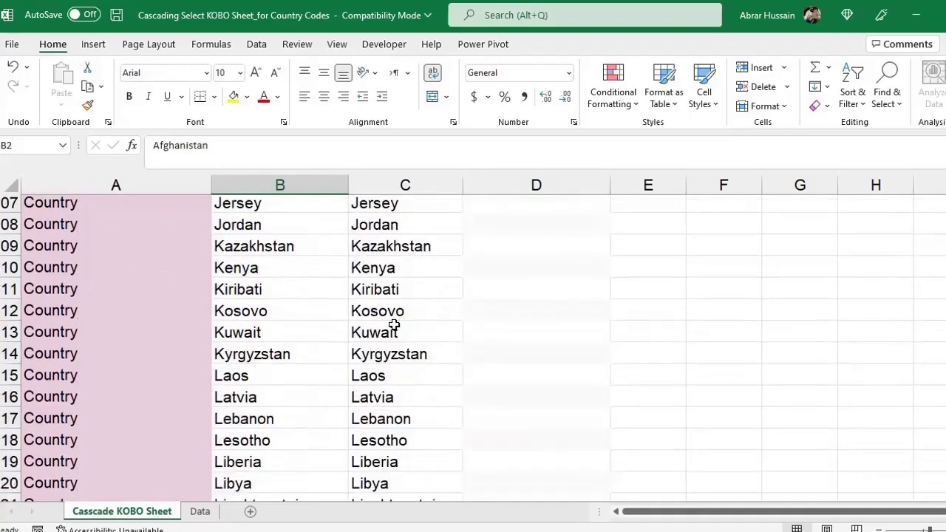
pyautogui.scroll(-20, 391, 344)
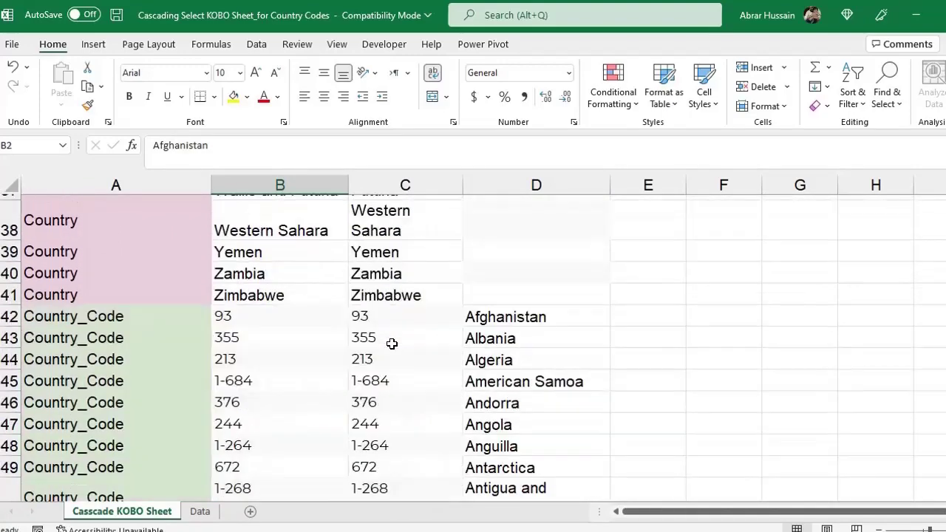
pyautogui.scroll(6, 391, 344)
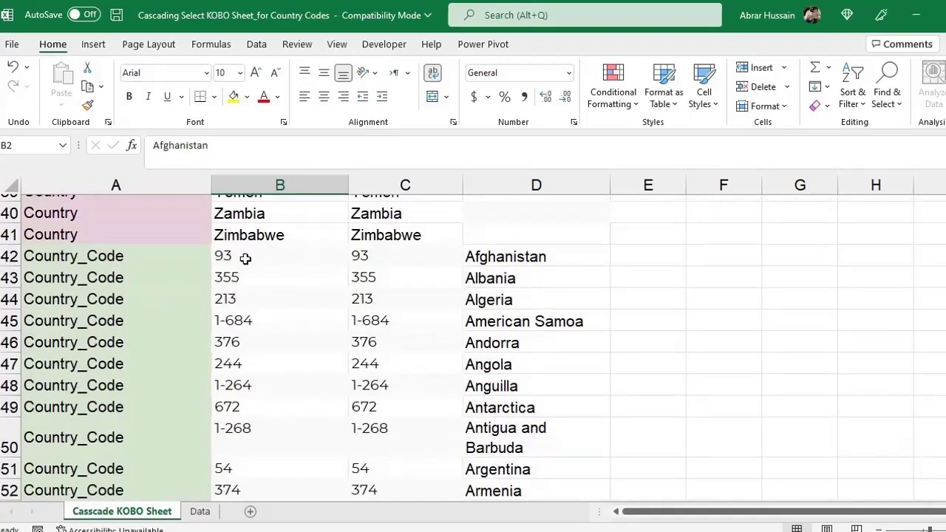
pyautogui.click(94, 253)
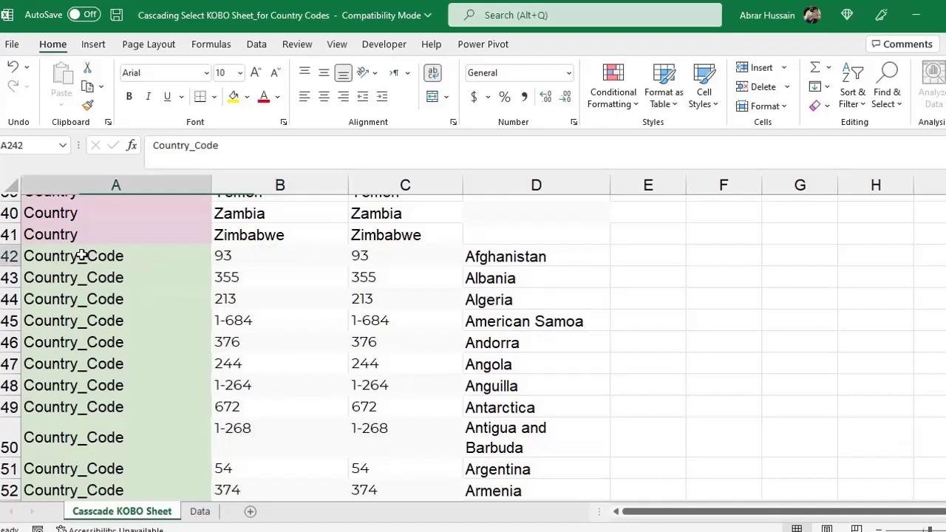
pyautogui.click(223, 254)
pyautogui.click(362, 256)
pyautogui.click(516, 259)
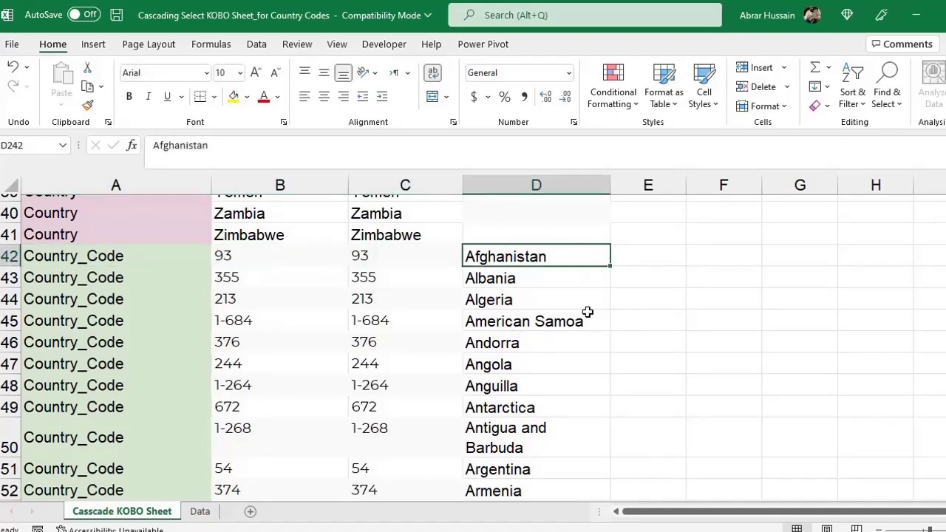
# Step: Select and copy the full table from A1:D1 down to the last row
pyautogui.hotkey('ctrl', 'Up')
pyautogui.hotkey('ctrl', 'Left')
pyautogui.hotkey('ctrl', 'shift', 'Right')
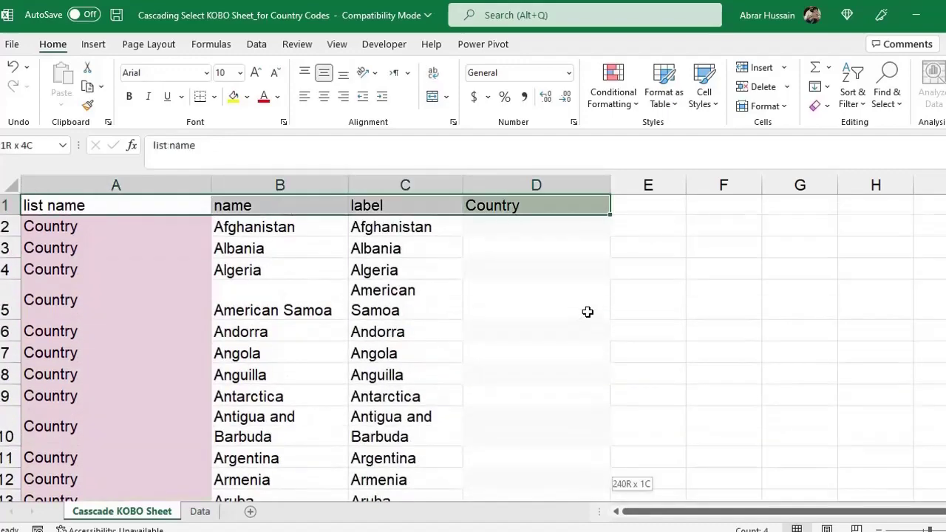
pyautogui.hotkey('ctrl', 'shift', 'Down')
pyautogui.hotkey('ctrl', 'c')
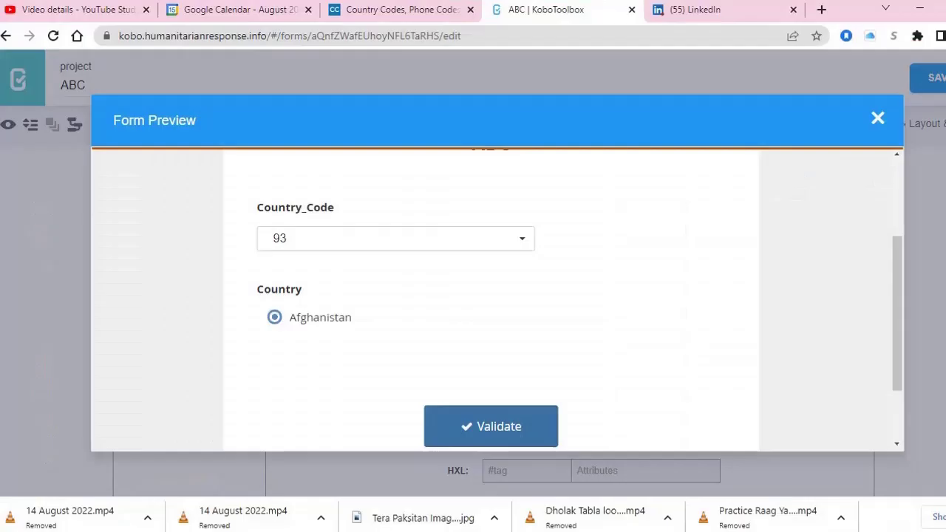
# Step: Paste the copied country and code rows into ABC as a cascading select, showing Country_Code choices 93, 355, 213
pyautogui.click(878, 119)
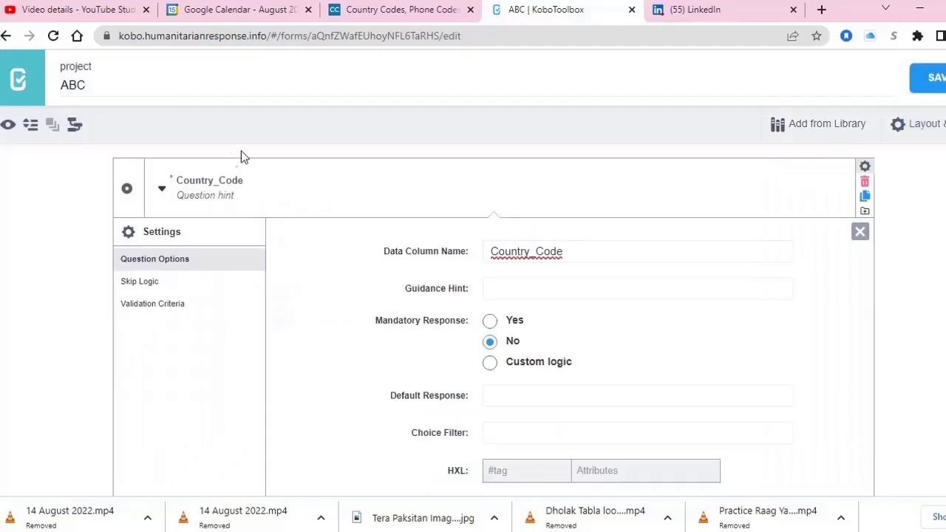
pyautogui.click(76, 126)
pyautogui.click(411, 207)
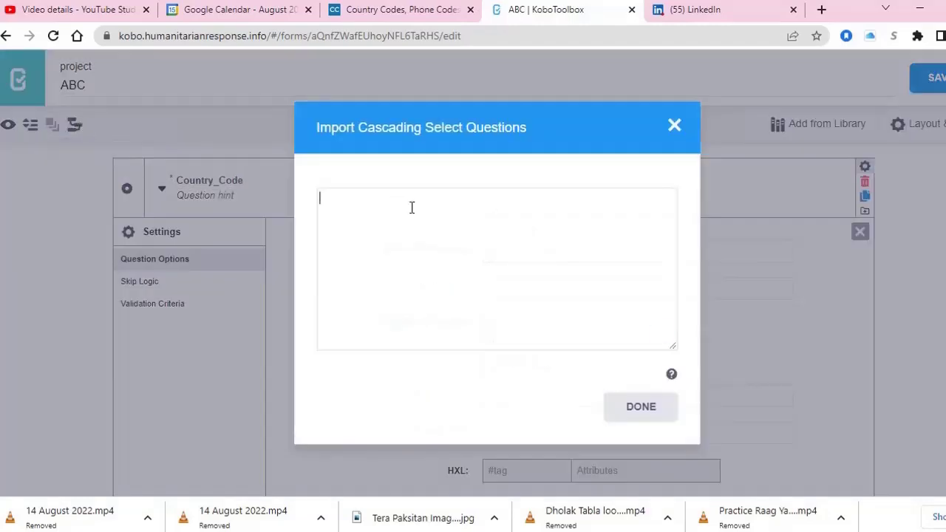
pyautogui.hotkey('ctrl', 'v')
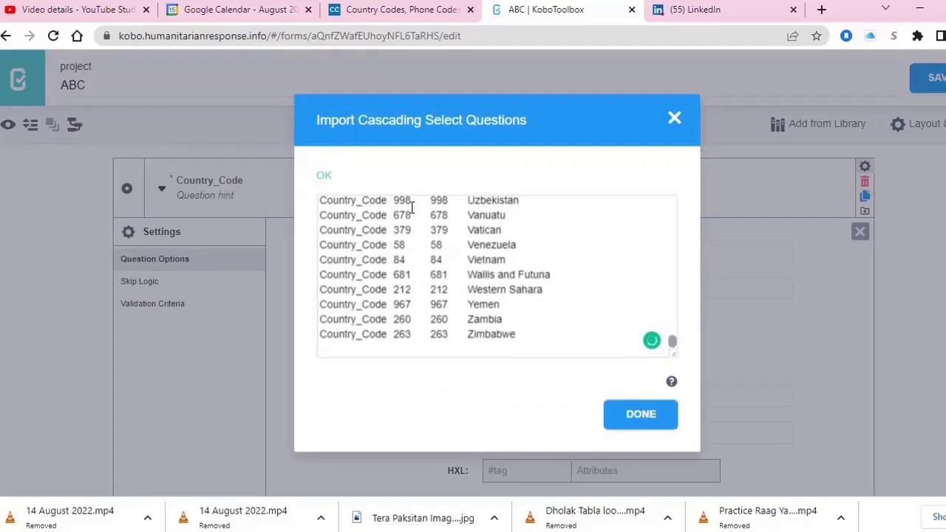
pyautogui.click(642, 418)
pyautogui.click(163, 191)
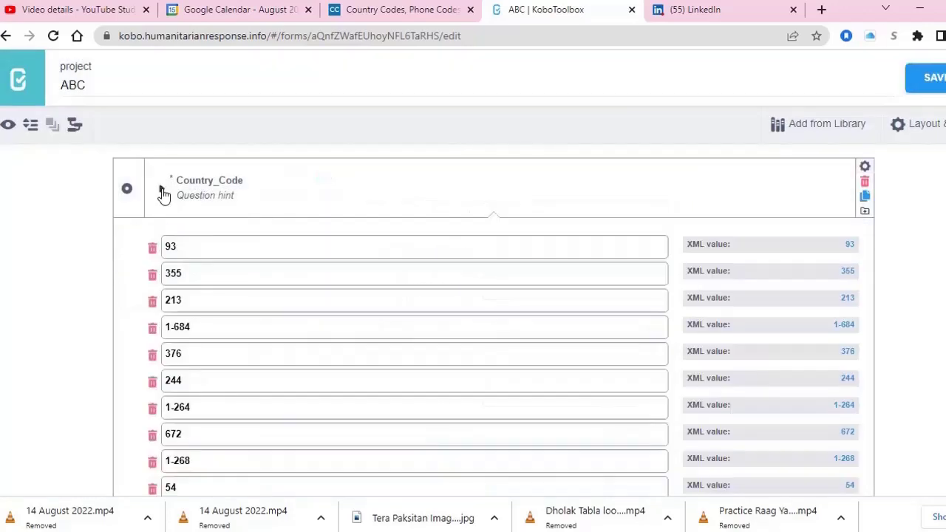
# Step: Collapse the Country_Code choices and the Country question in the ABC form
pyautogui.click(163, 190)
pyautogui.click(162, 251)
pyautogui.scroll(-1, 162, 248)
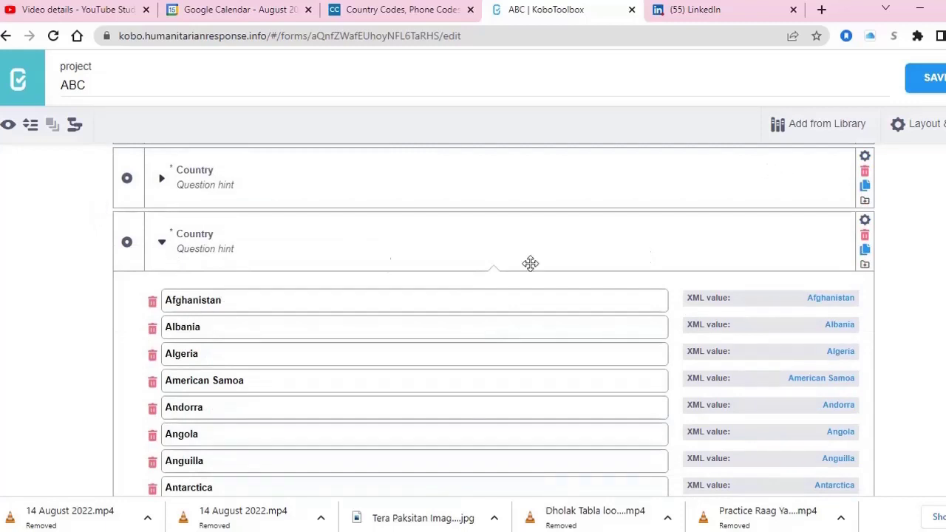
# Step: Set the Country question's Advanced appearance to minimal and save the form
pyautogui.click(866, 225)
pyautogui.scroll(-3, 517, 395)
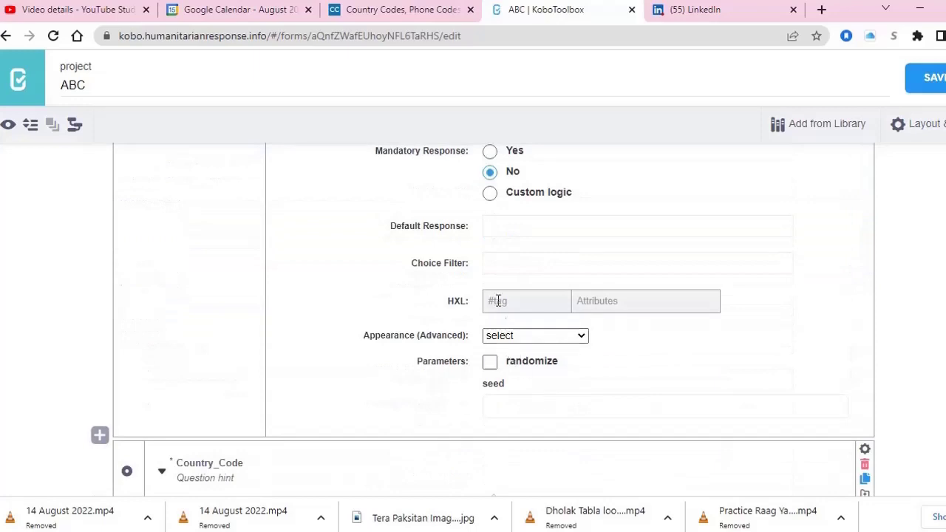
pyautogui.click(529, 339)
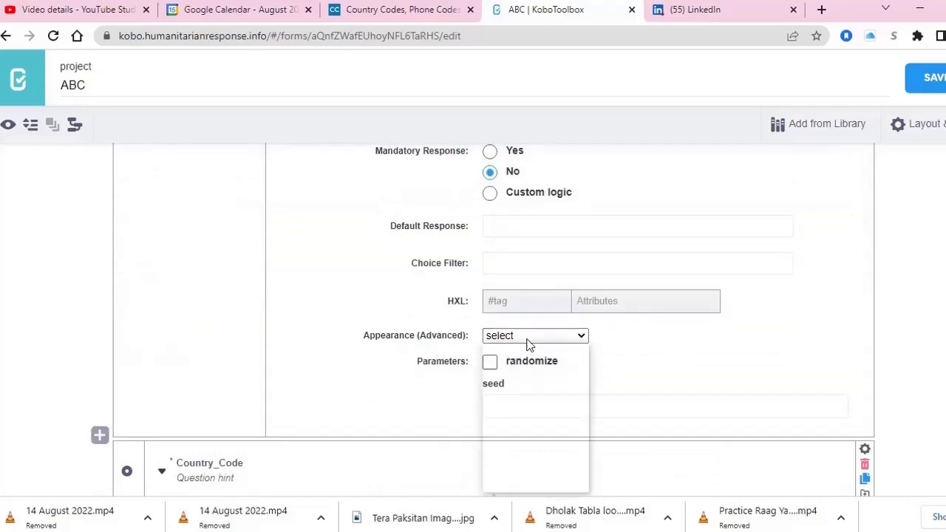
pyautogui.click(527, 364)
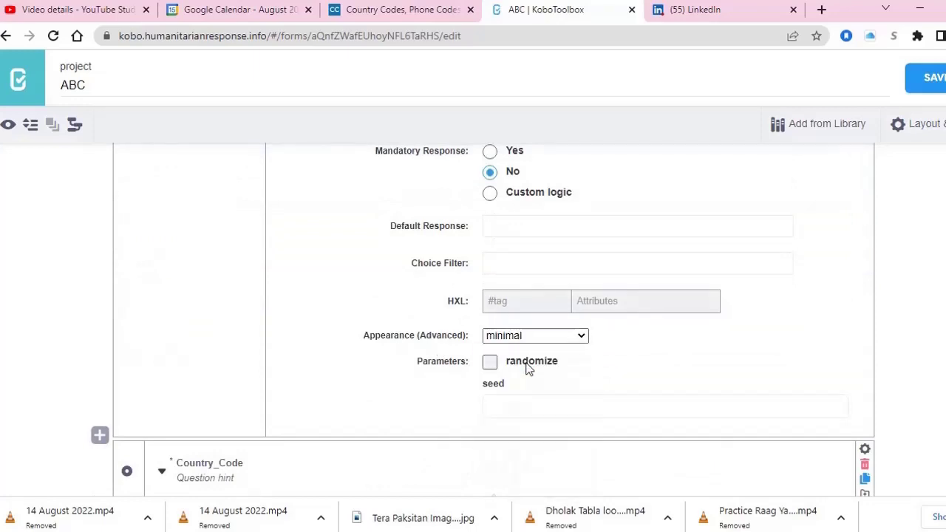
pyautogui.click(930, 77)
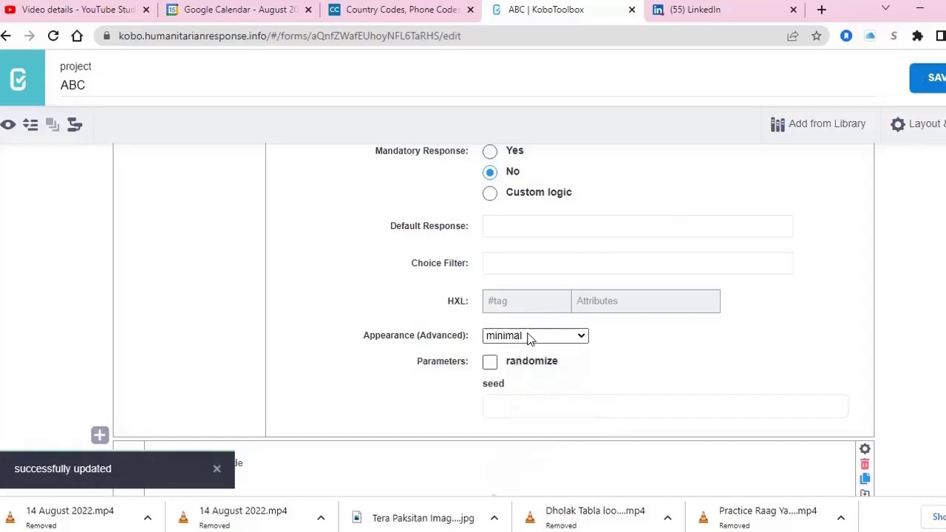
pyautogui.click(528, 337)
pyautogui.click(694, 365)
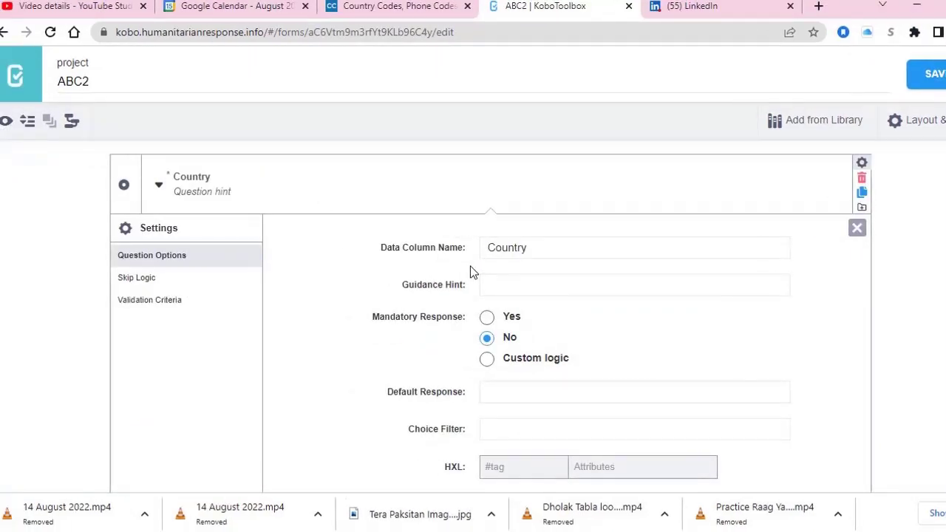
# Step: In the ABC2 preview, choose Albania as Country and select its only code, 355
pyautogui.scroll(-2, 476, 222)
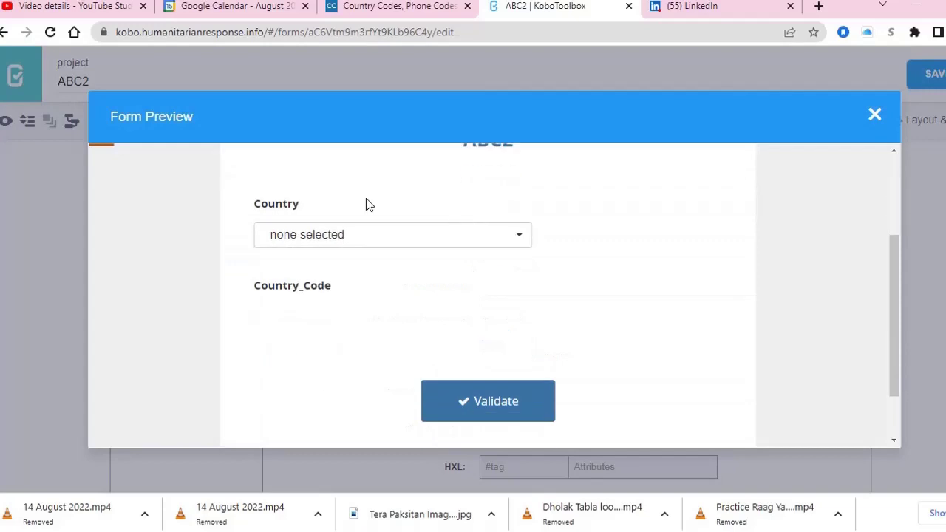
pyautogui.click(385, 239)
pyautogui.click(300, 302)
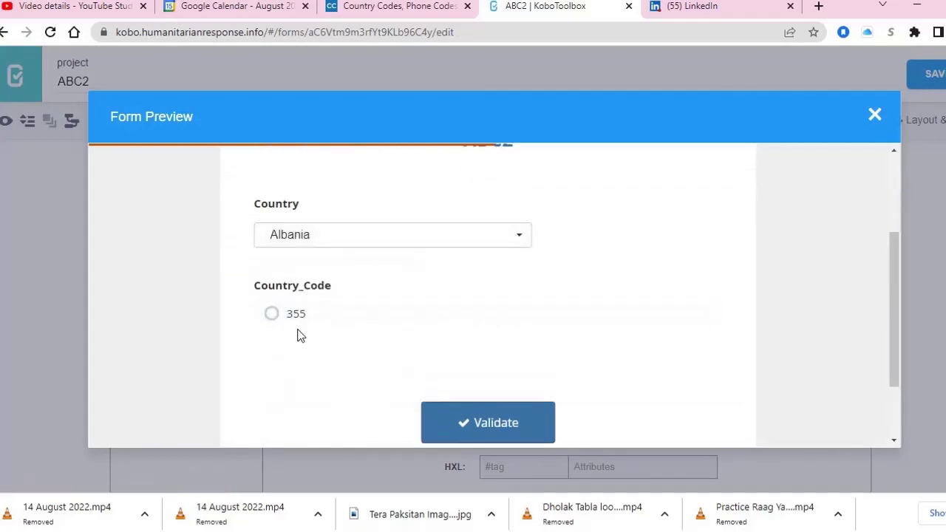
pyautogui.click(271, 314)
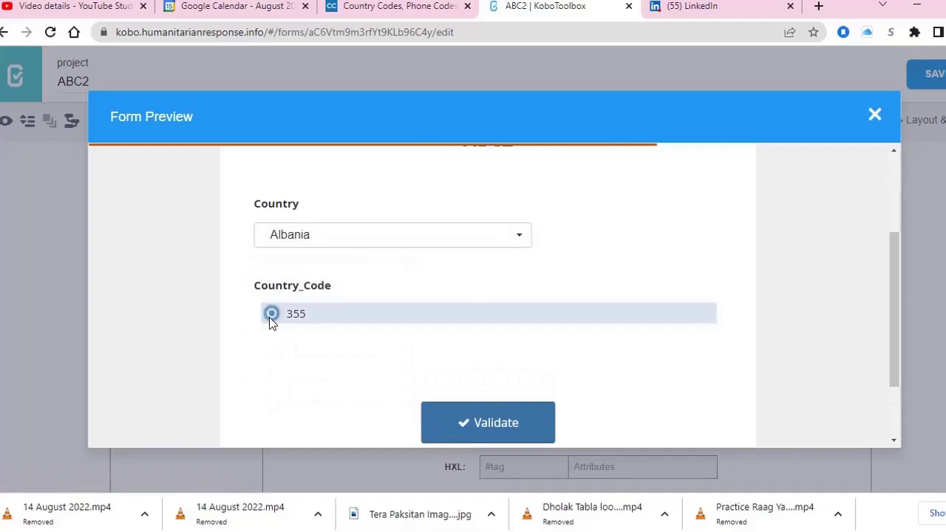